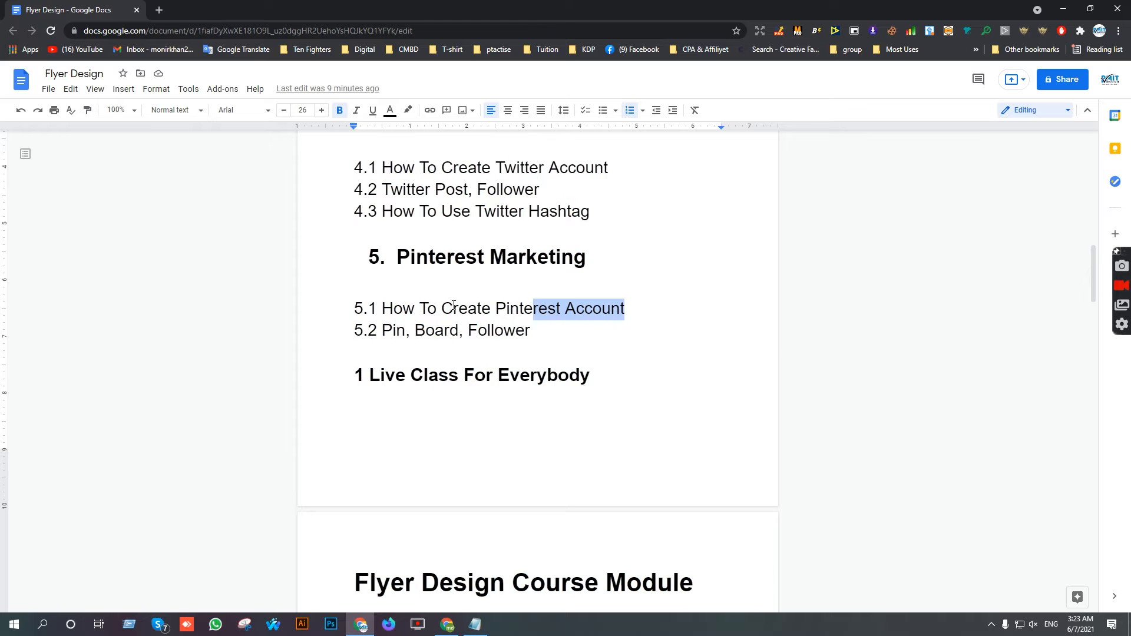
# - Switch from the Google Docs course outline to the Chrome window showing a new tab
pyautogui.click(447, 622)
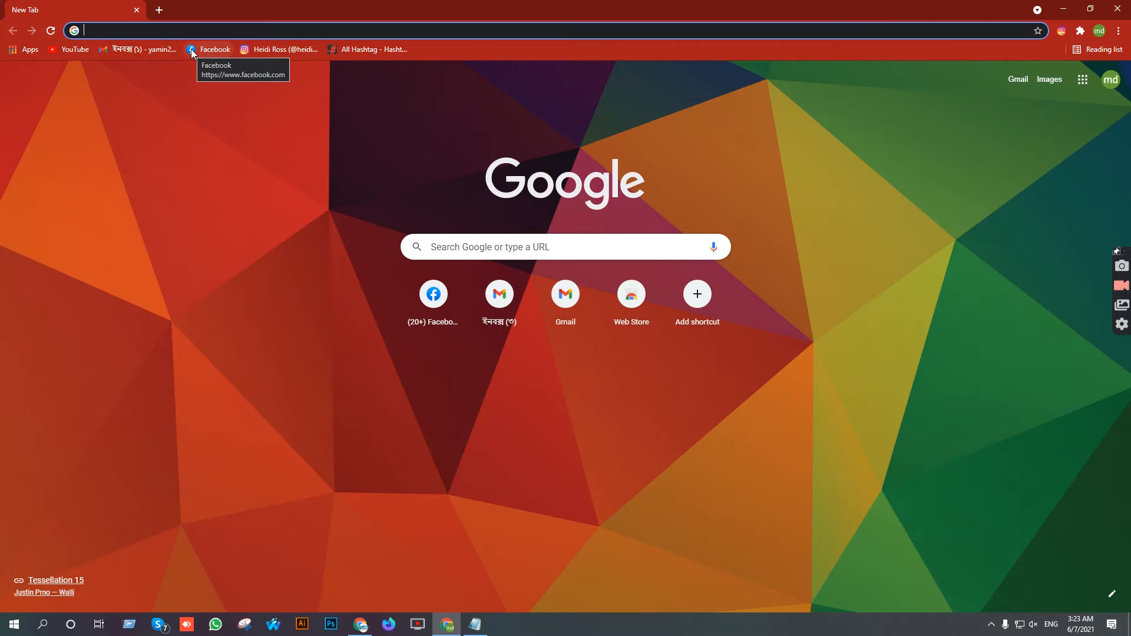
# - Search the web for pinterest and open the Pinterest website
pyautogui.write('pinterest')
pyautogui.press('Return')
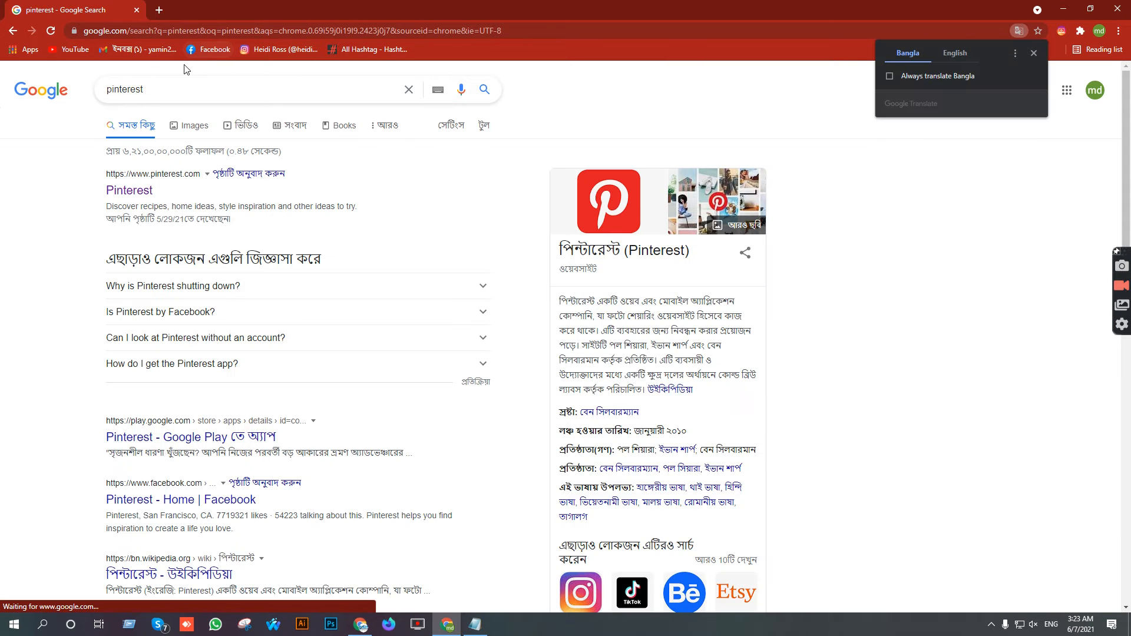
pyautogui.click(125, 193)
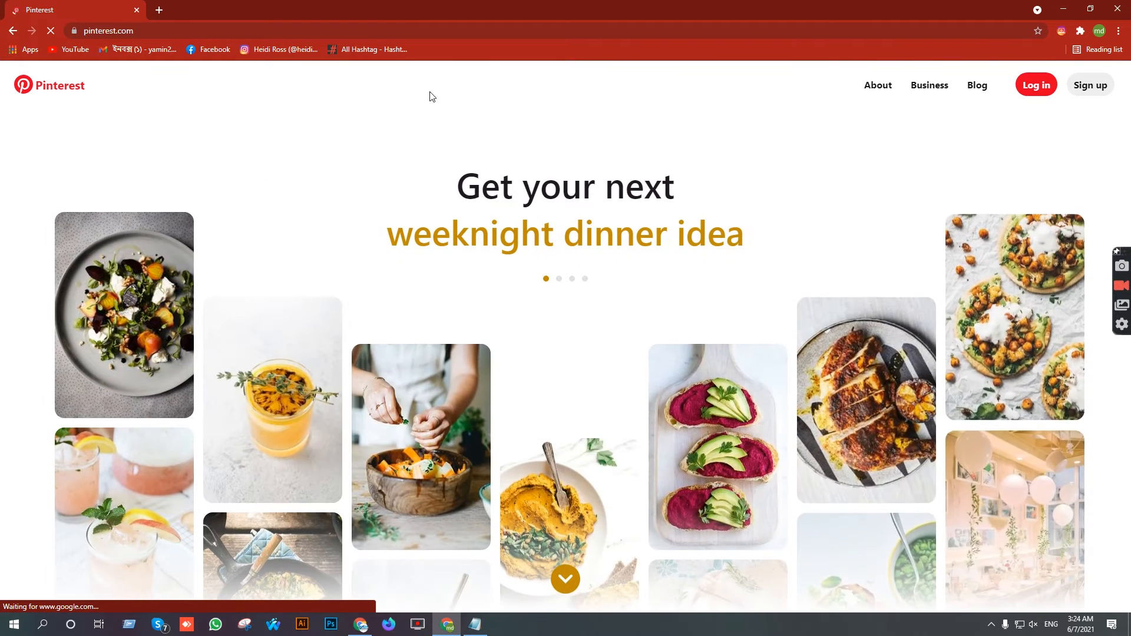
# - Load Facebook from its bookmark in a second tab, then return to Pinterest
pyautogui.click(158, 11)
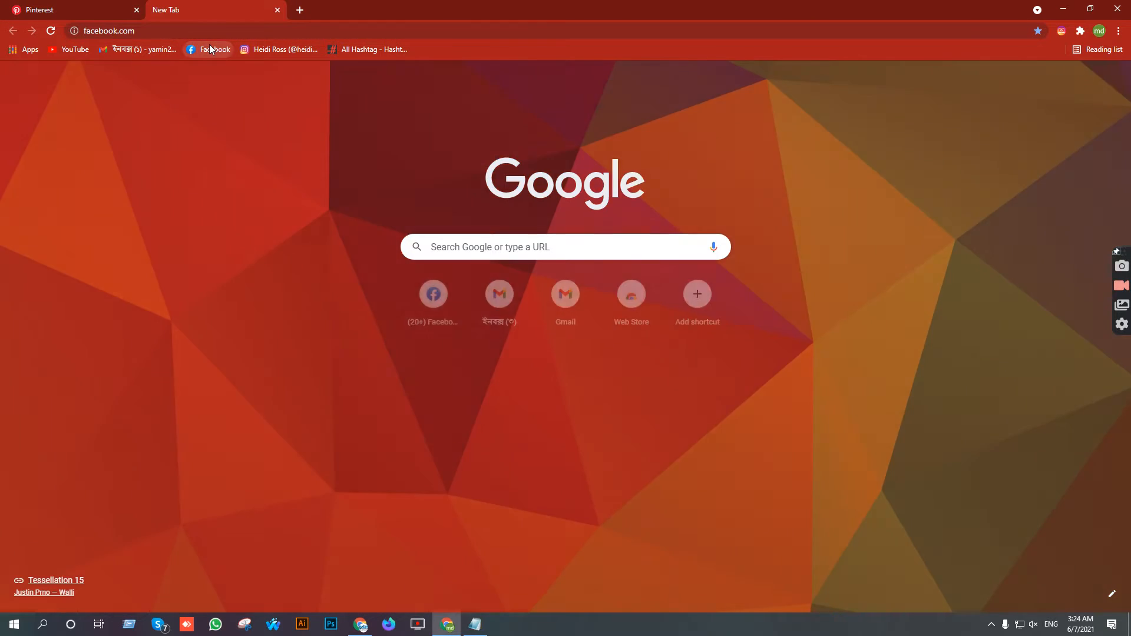
pyautogui.click(208, 49)
pyautogui.click(66, 7)
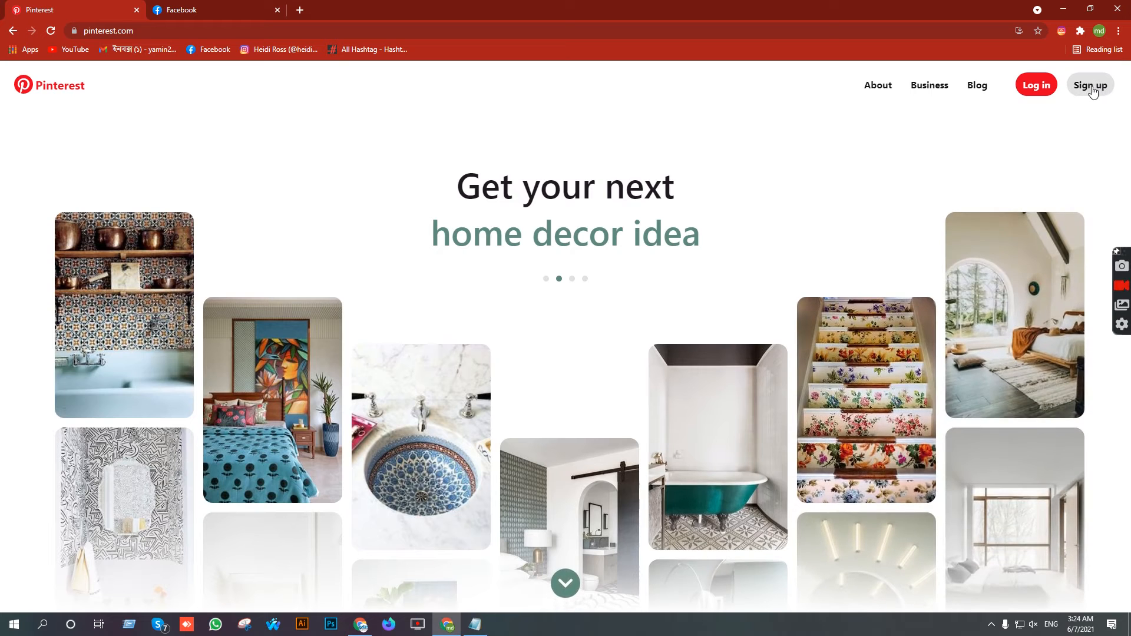
# - Sign up for Pinterest with Continue with Facebook and approve the Facebook login
pyautogui.click(1086, 87)
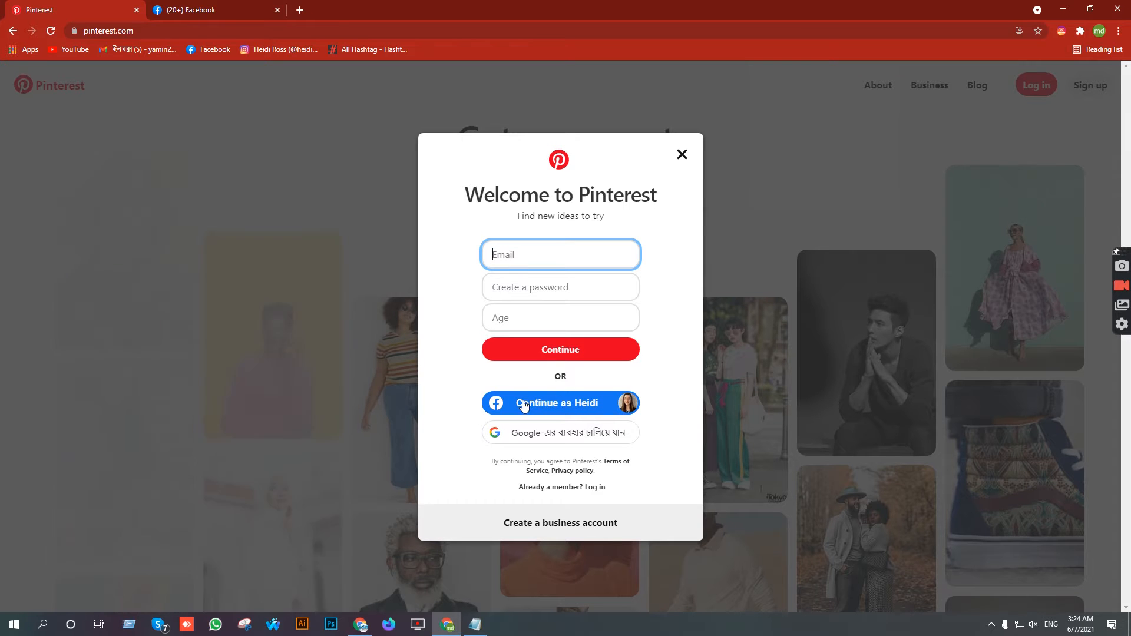
pyautogui.click(554, 403)
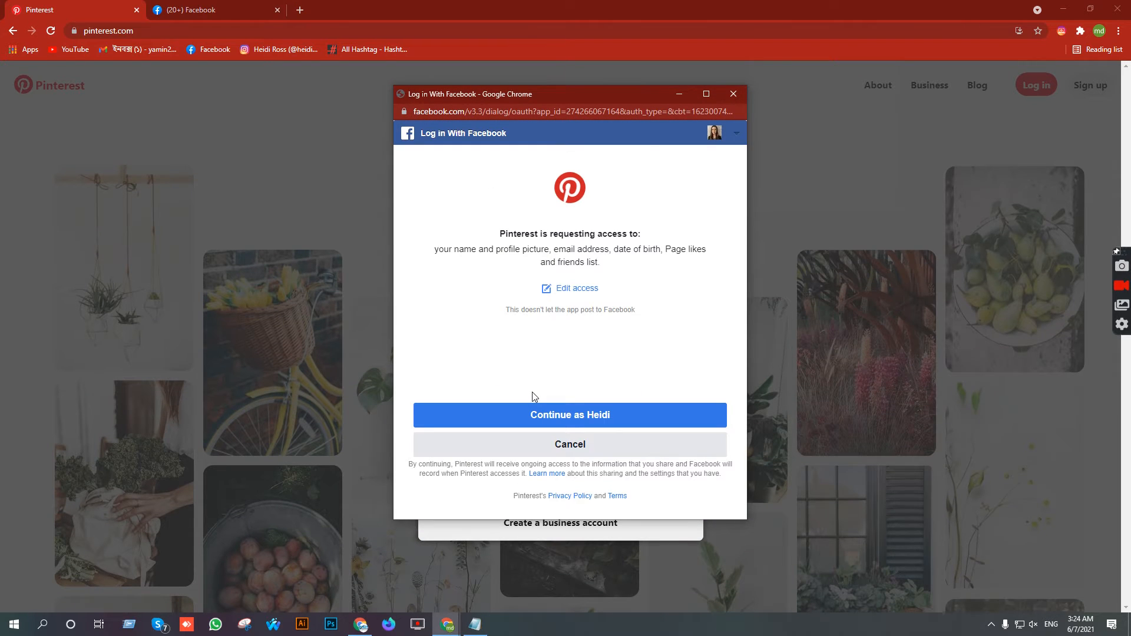
pyautogui.click(558, 416)
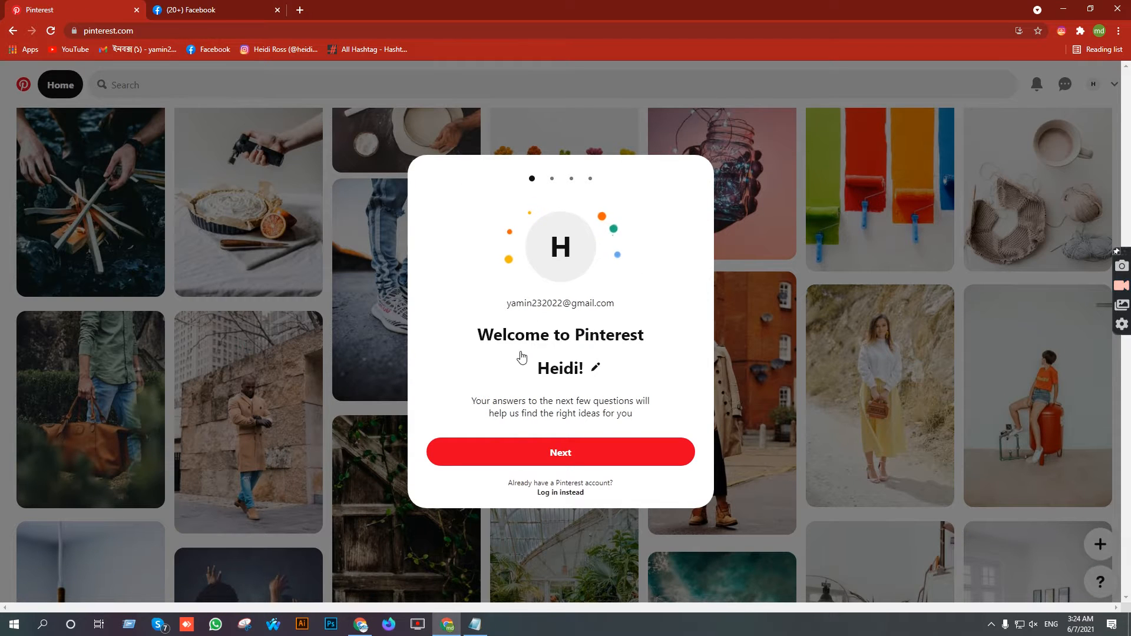
# - Answer the onboarding questions with Female as gender and United States as country
pyautogui.click(554, 453)
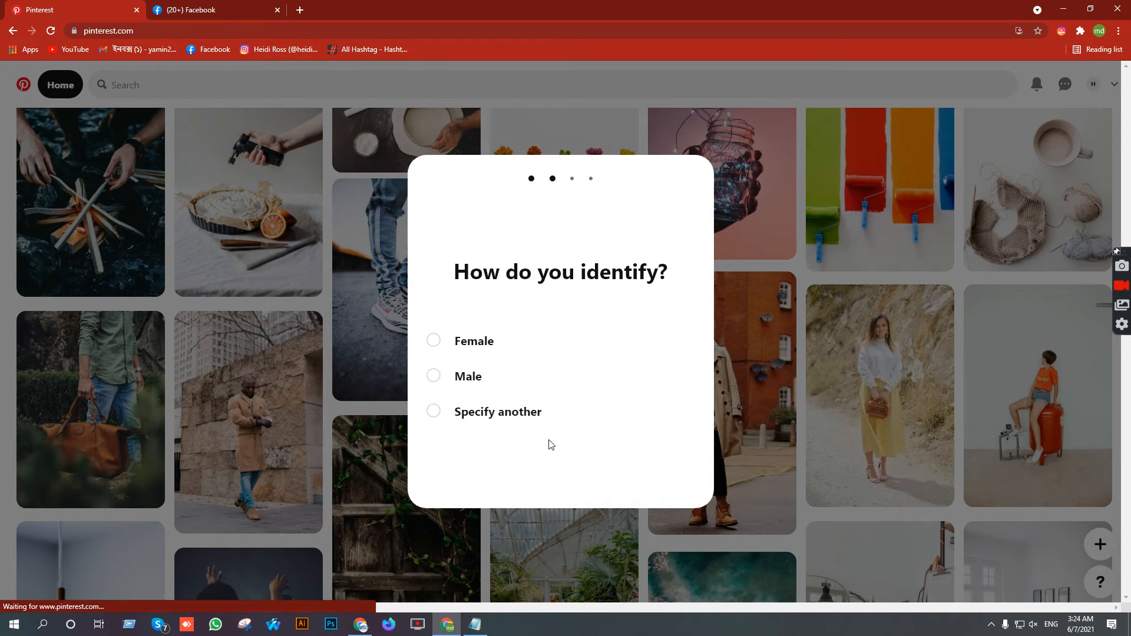
pyautogui.click(471, 341)
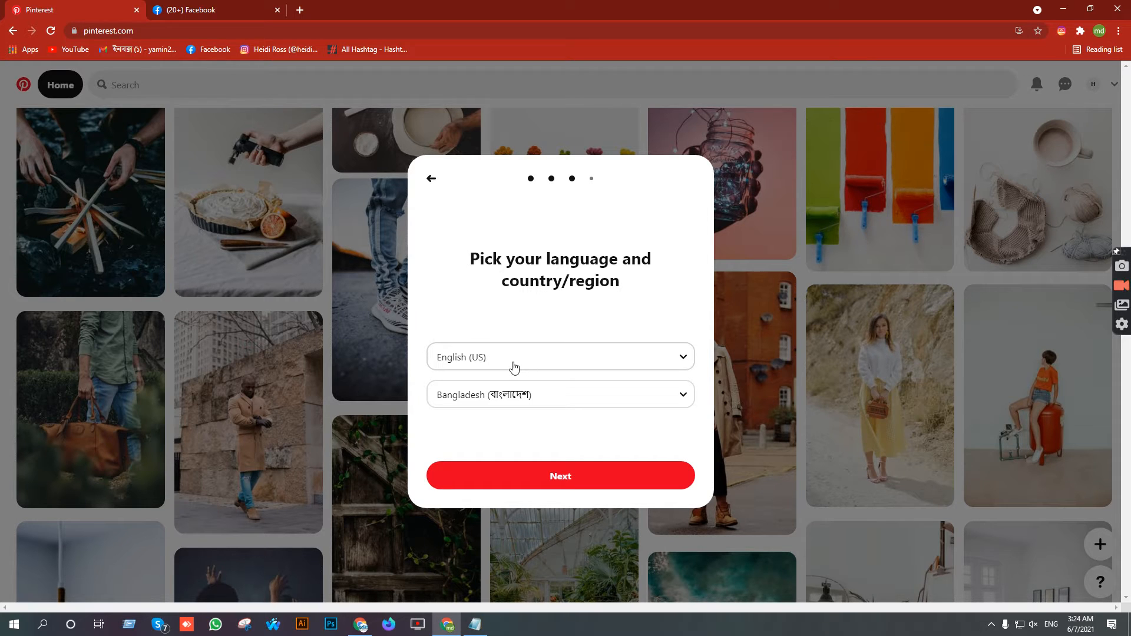
pyautogui.click(510, 405)
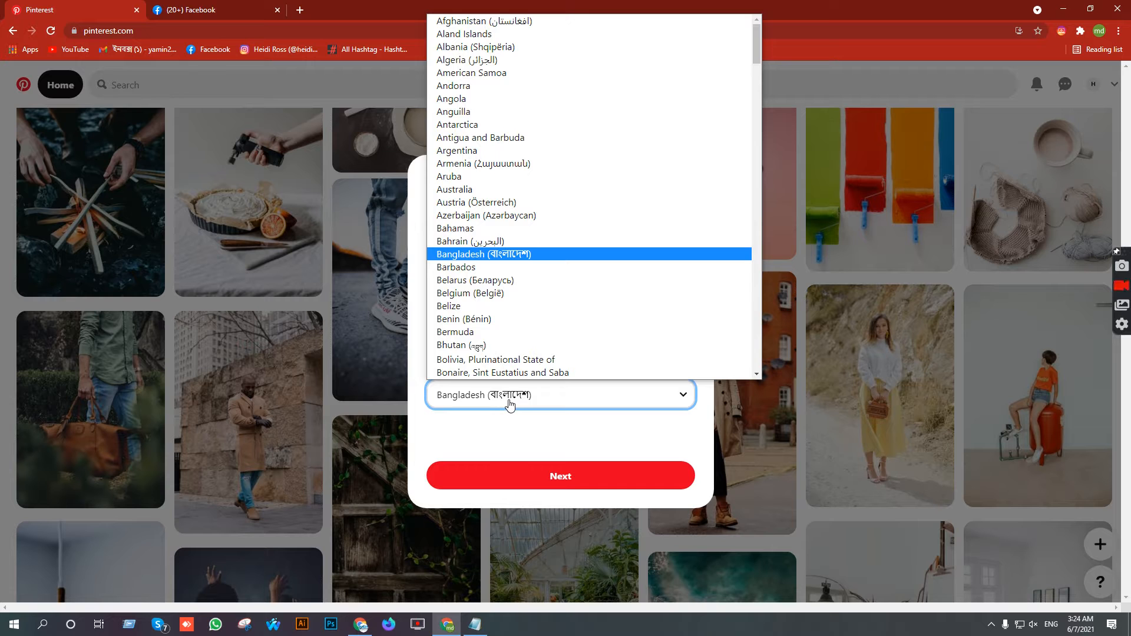
pyautogui.press('u')
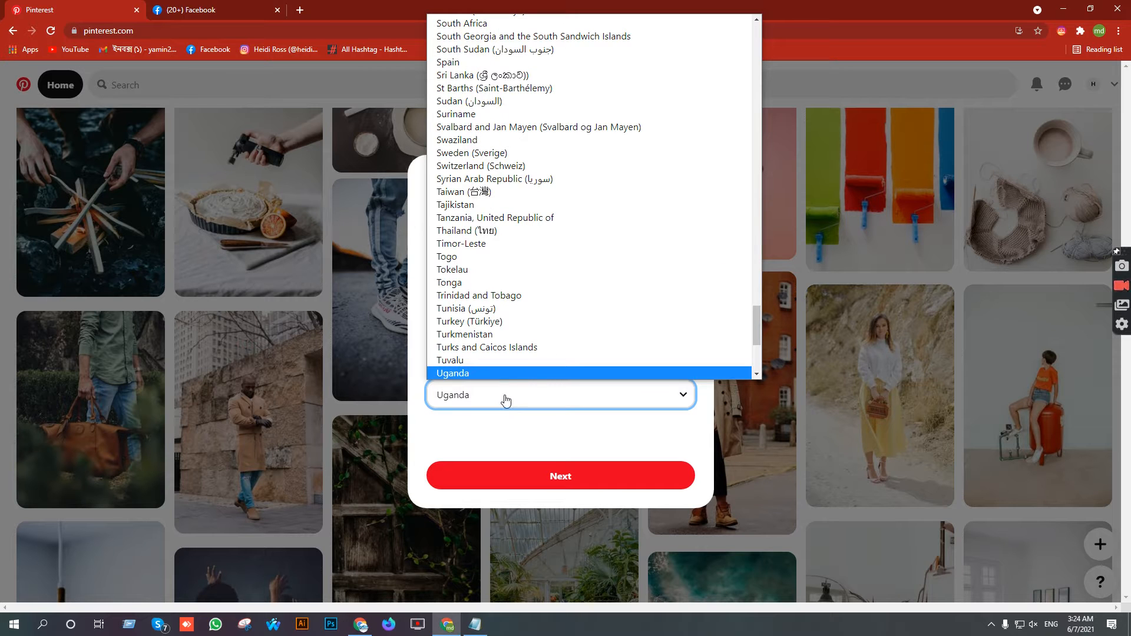
pyautogui.scroll(-3, 518, 331)
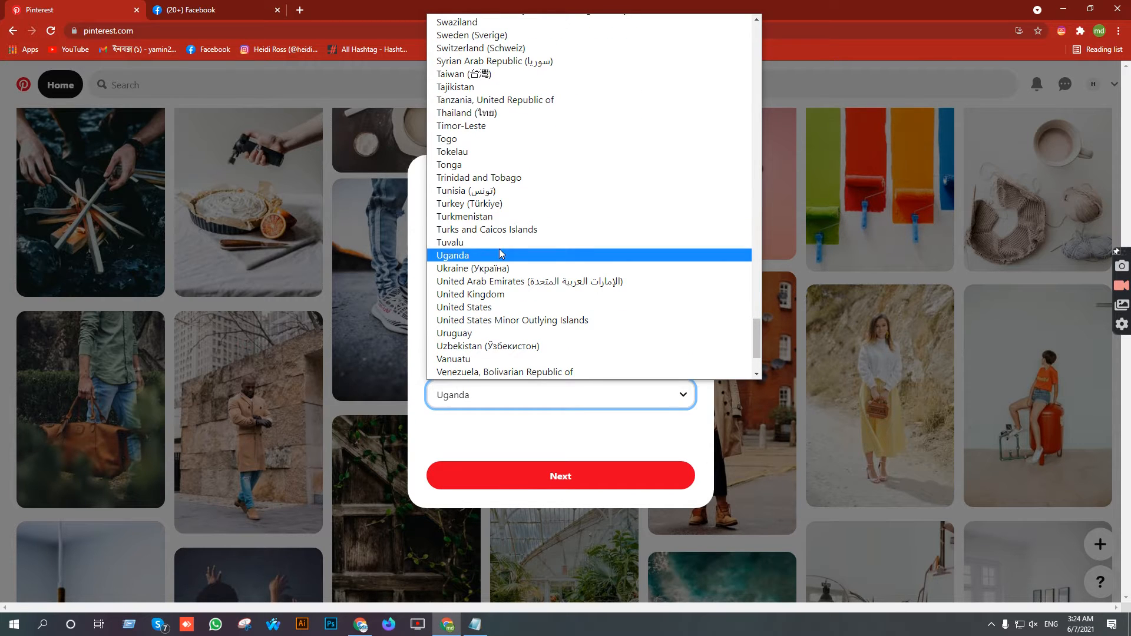
pyautogui.click(477, 308)
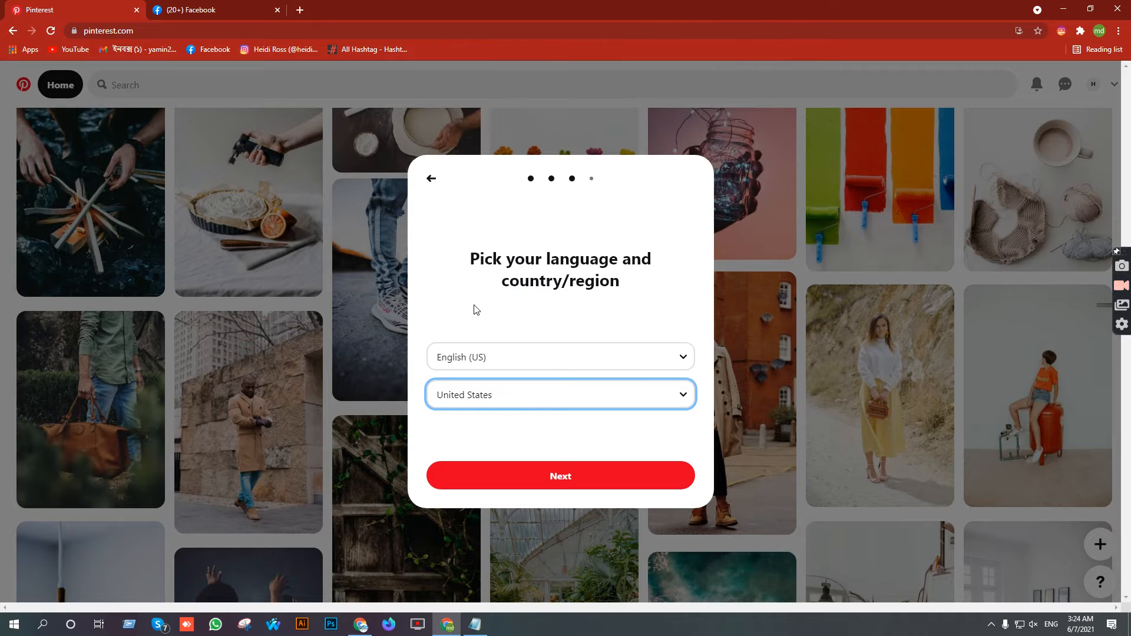
pyautogui.click(553, 479)
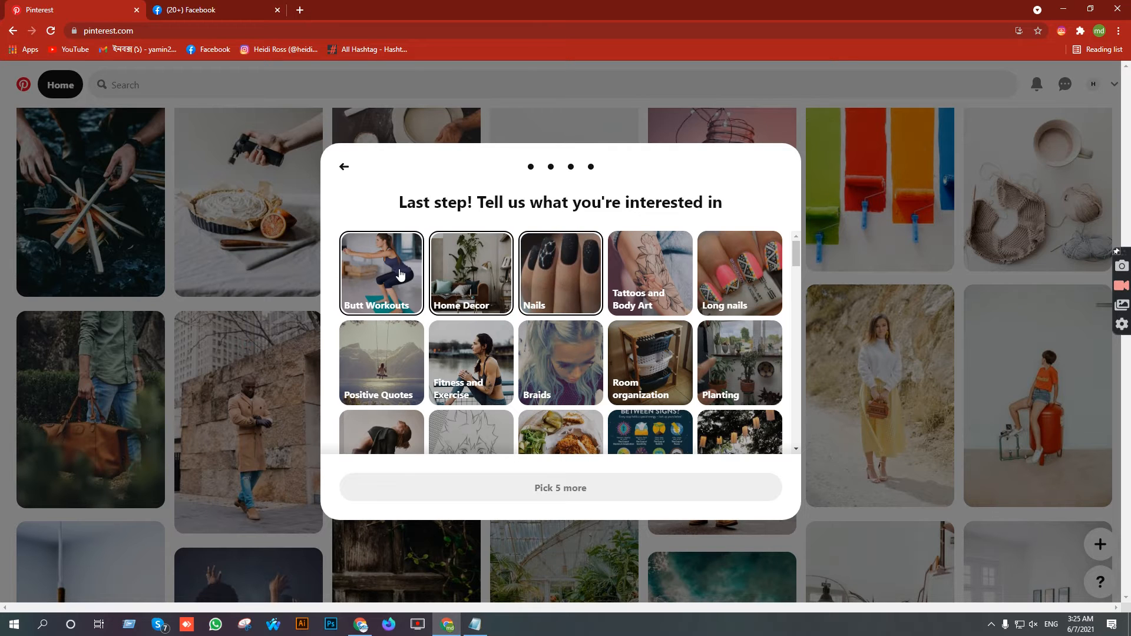
# - Pick Butt Workouts, Positive Quotes and Fitness and Exercise as interests
pyautogui.click(378, 267)
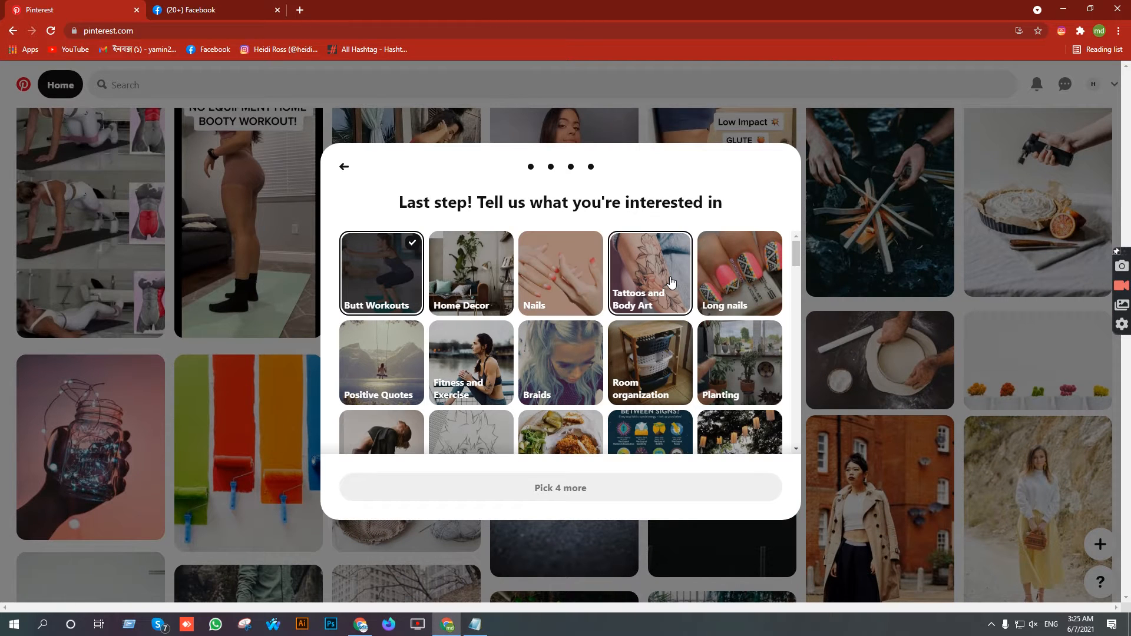
pyautogui.scroll(-1, 672, 283)
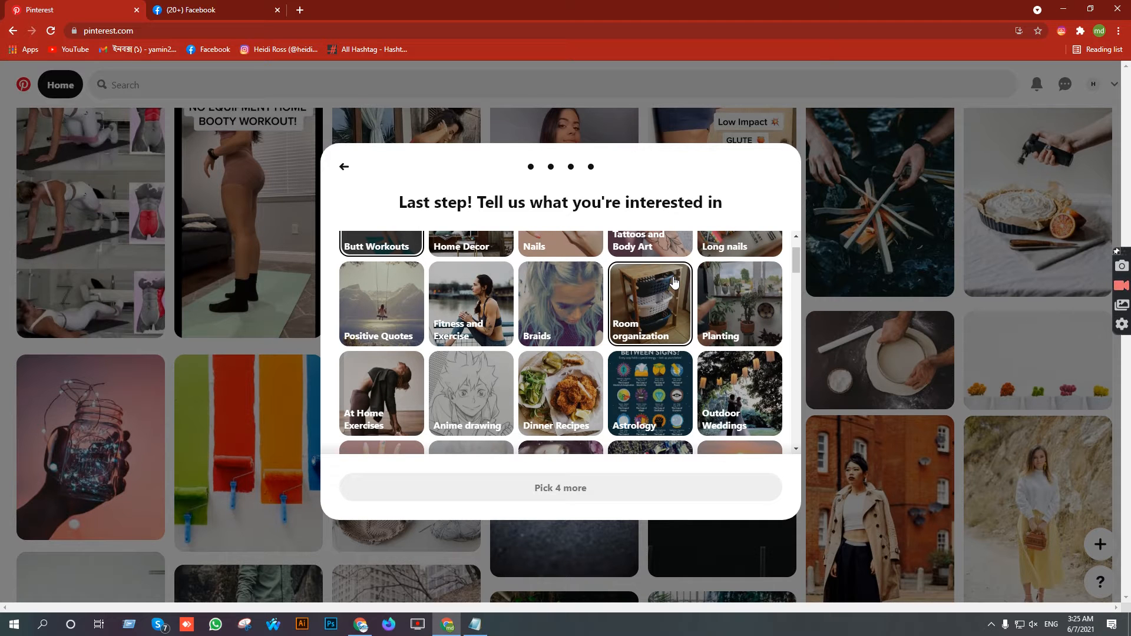
pyautogui.click(400, 307)
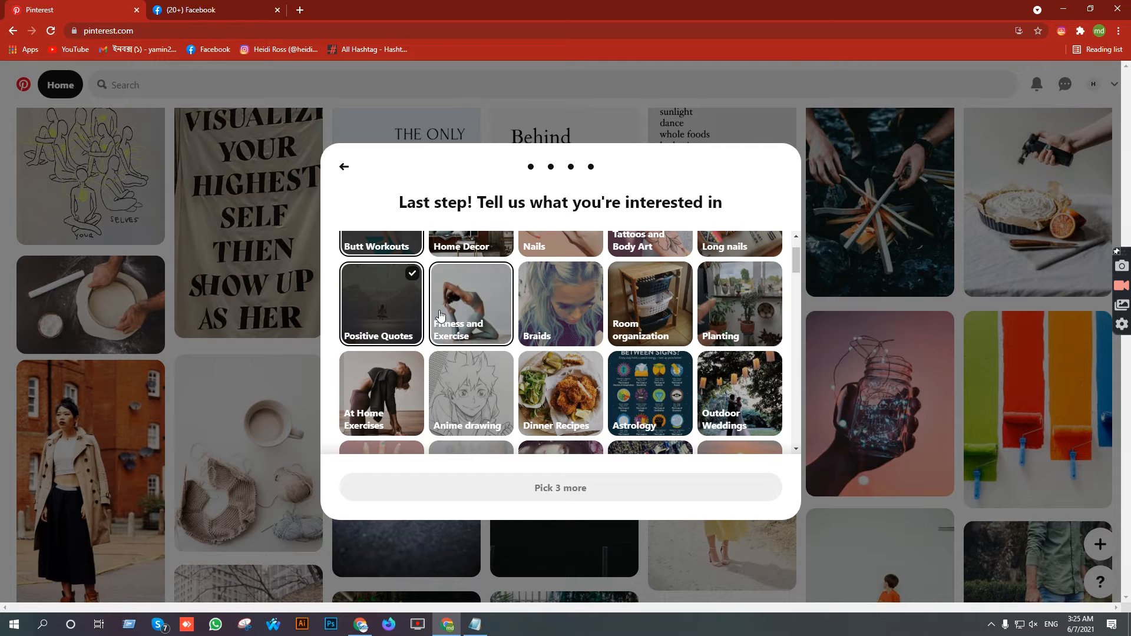
pyautogui.click(460, 316)
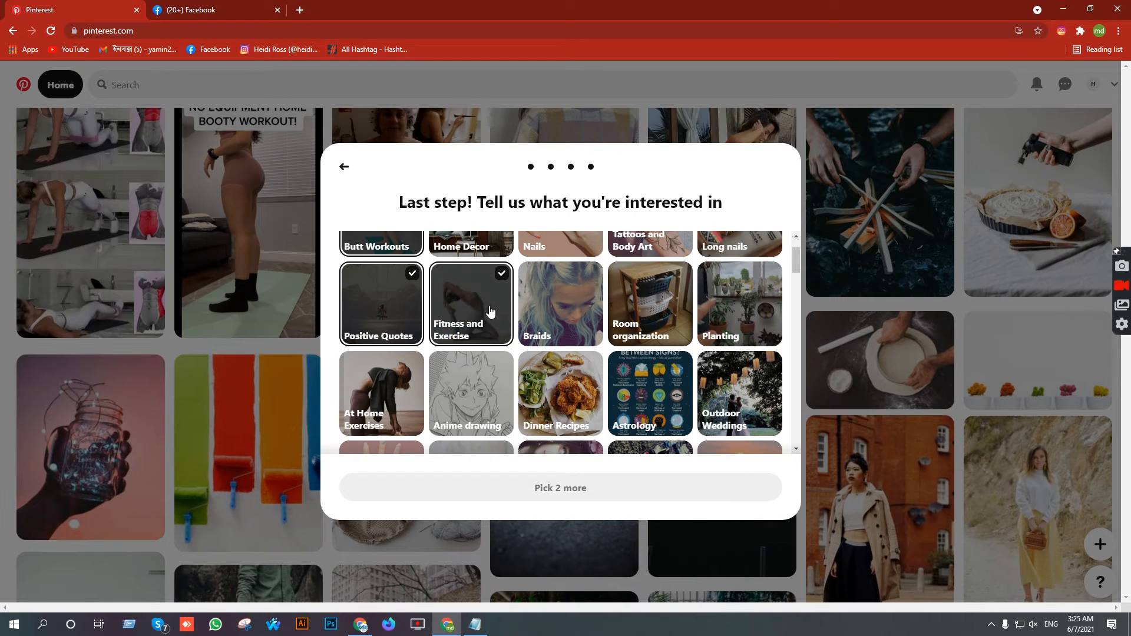
pyautogui.scroll(-1, 725, 363)
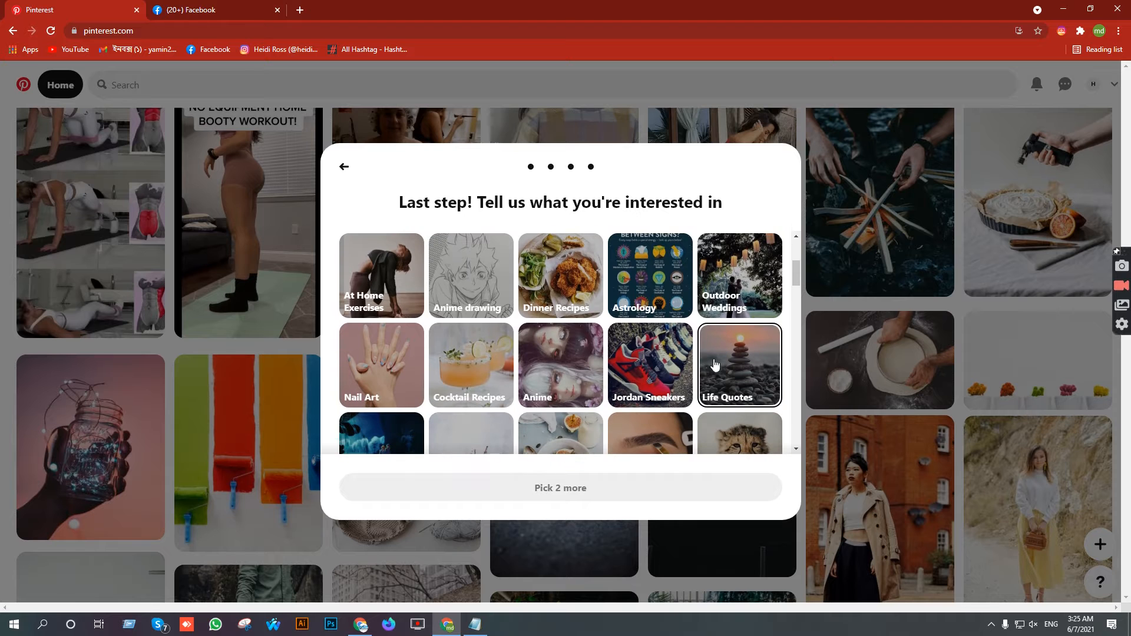
pyautogui.scroll(-1, 648, 354)
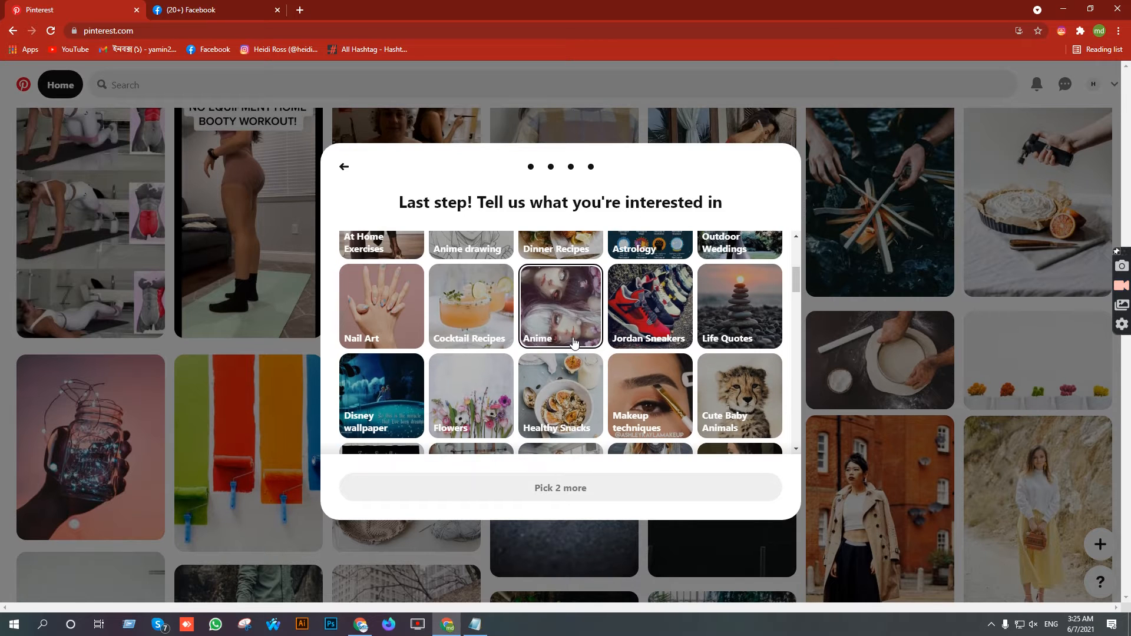
pyautogui.scroll(-1, 676, 345)
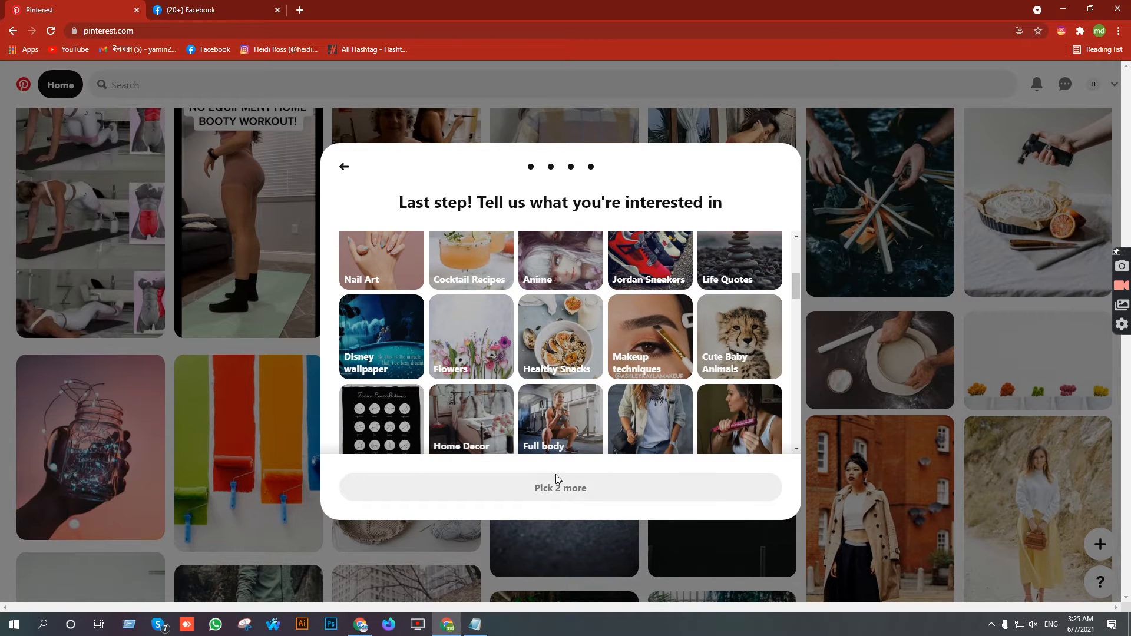
pyautogui.scroll(-1, 707, 306)
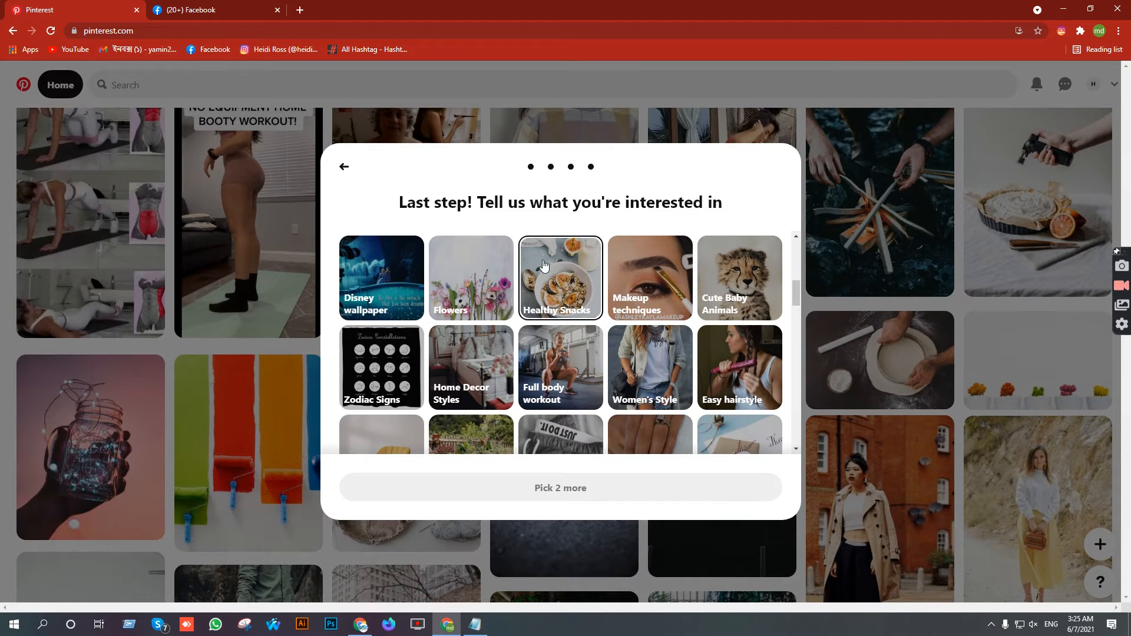
pyautogui.scroll(-1, 666, 341)
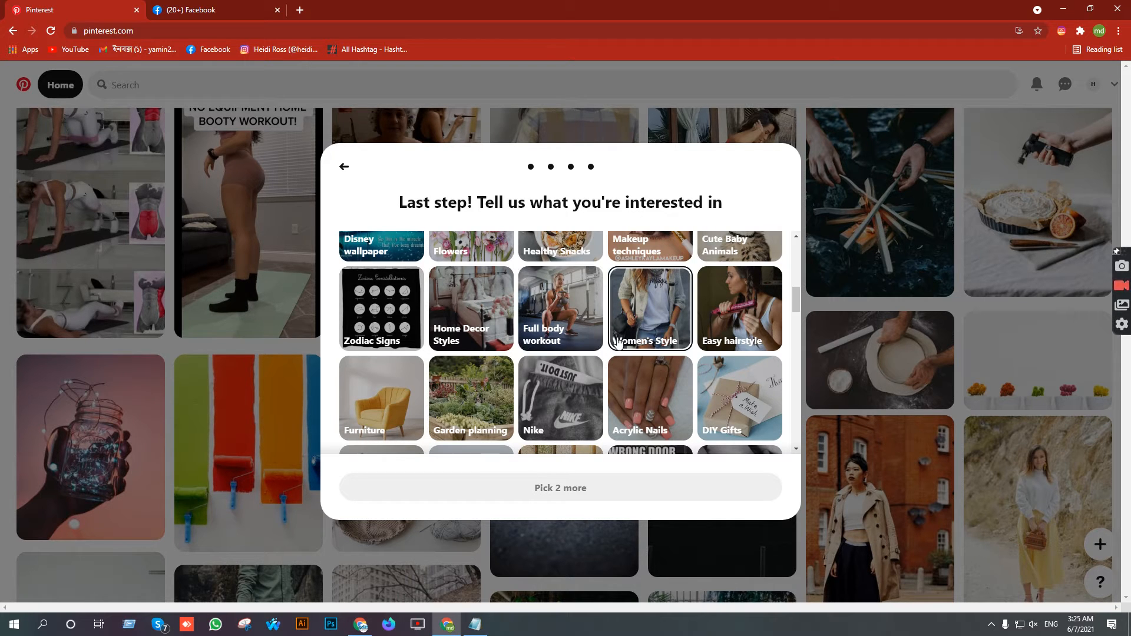
pyautogui.scroll(-2, 618, 343)
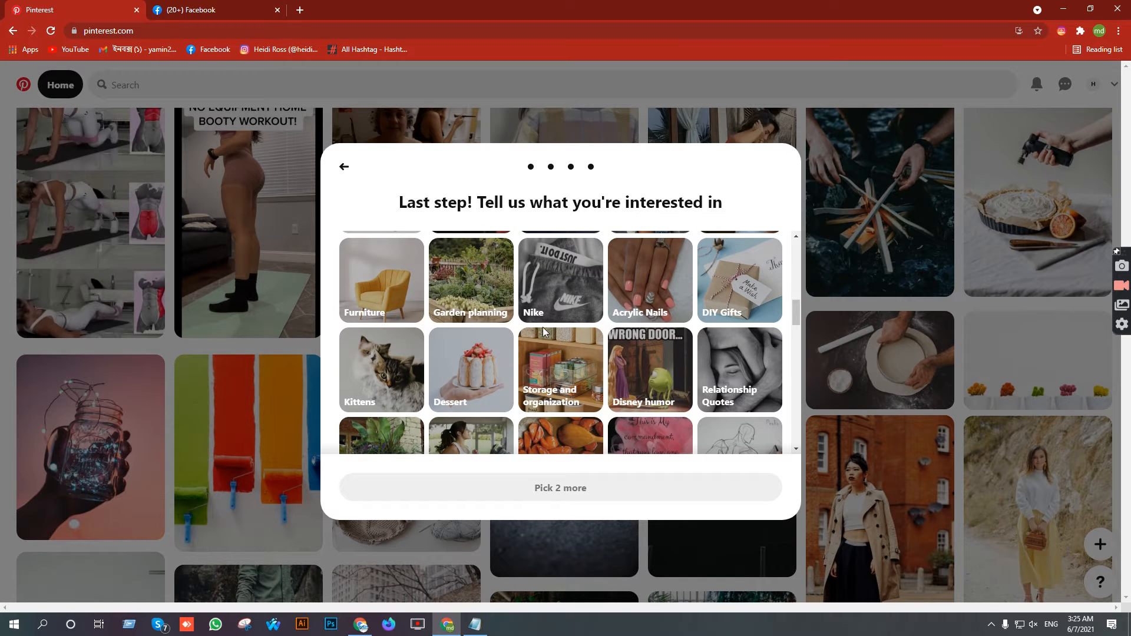
pyautogui.scroll(-2, 622, 383)
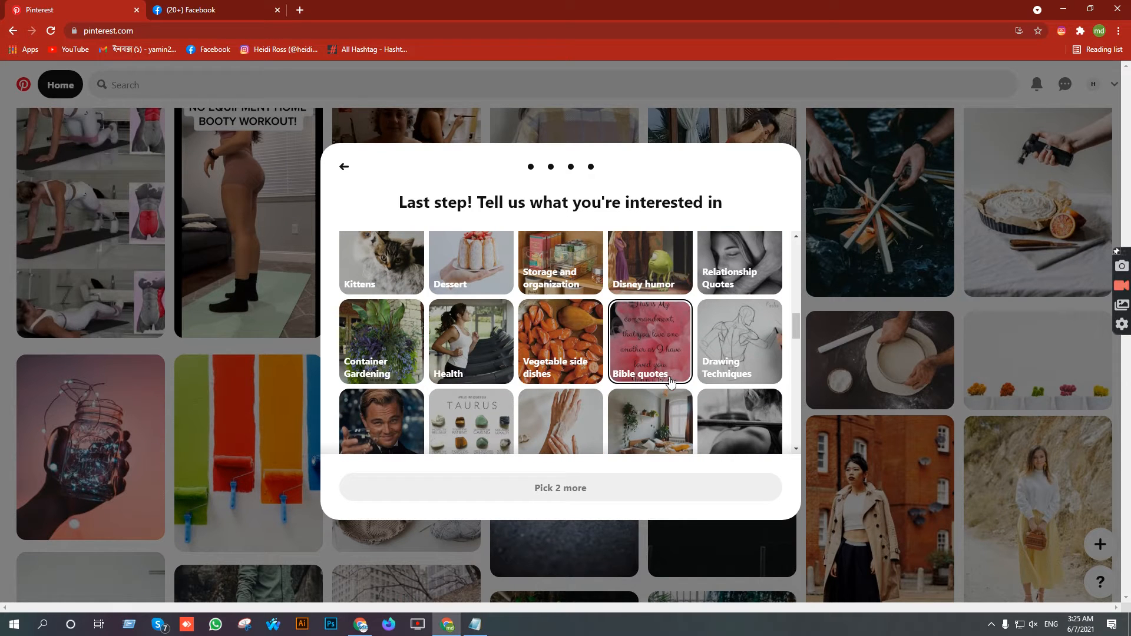
# - Add Drawing Techniques, Health and Skin Care as interests, leaving Eye Makeup unselected
pyautogui.click(745, 323)
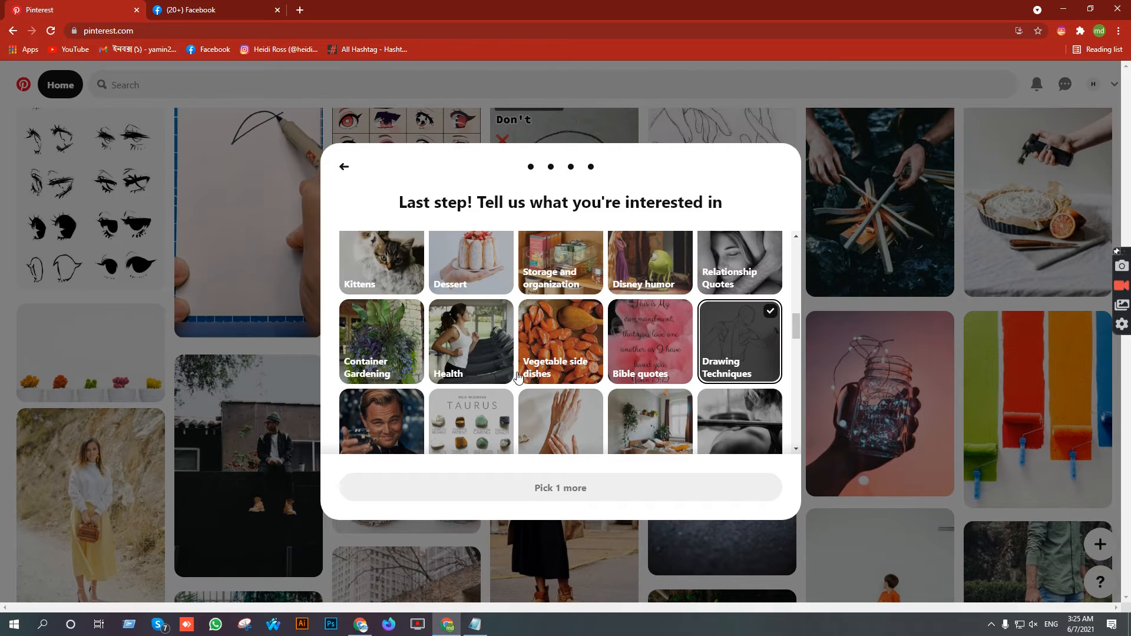
pyautogui.click(466, 333)
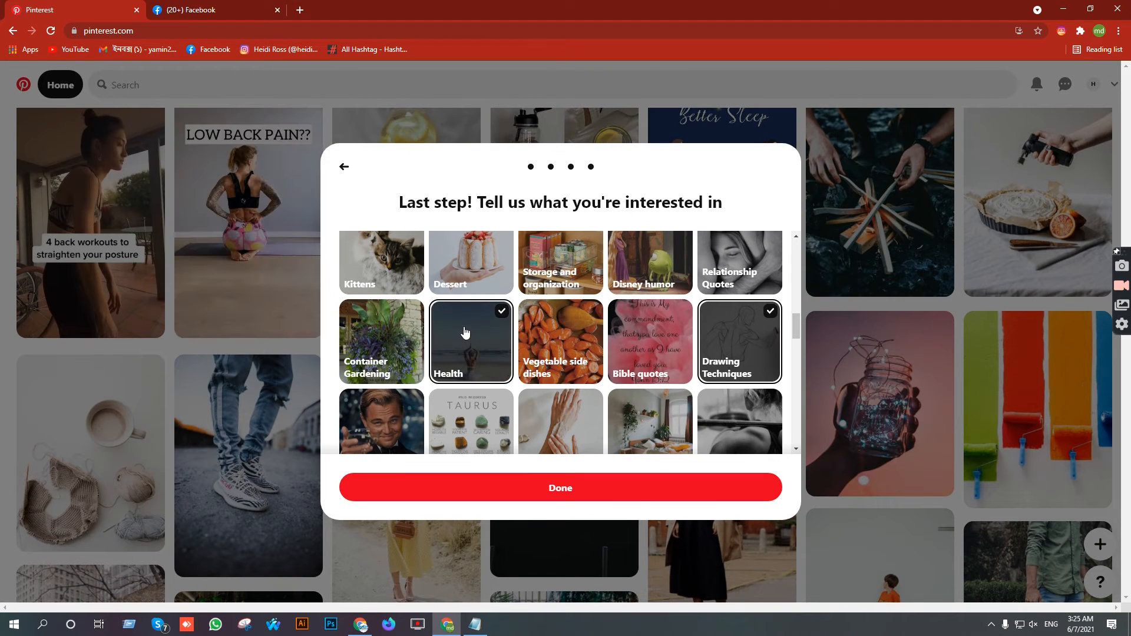
pyautogui.scroll(-1, 492, 348)
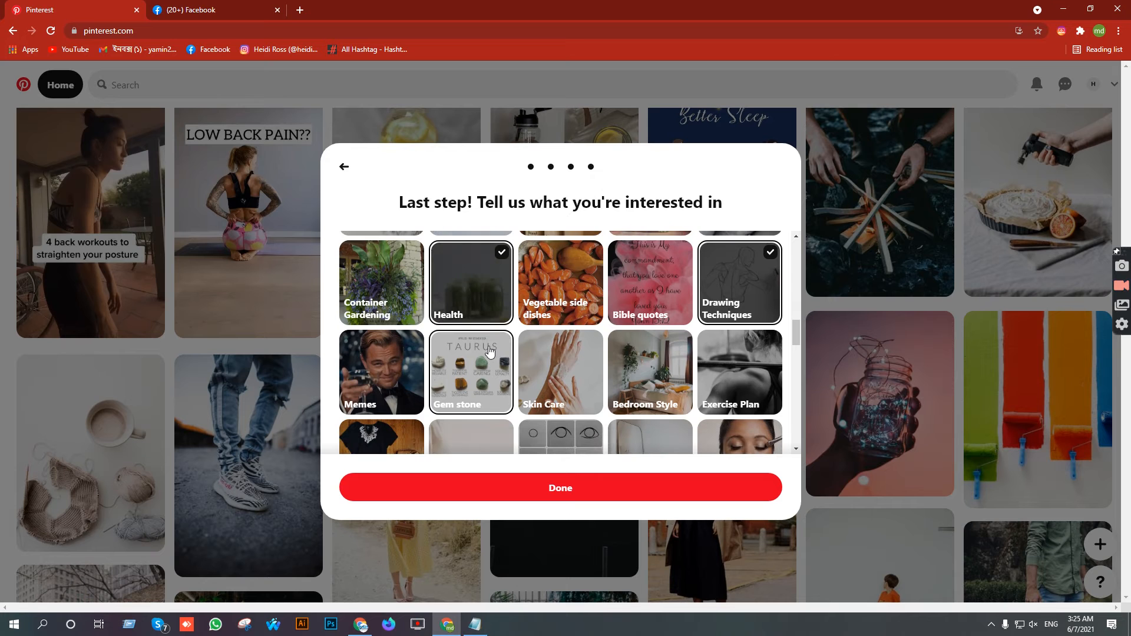
pyautogui.click(560, 356)
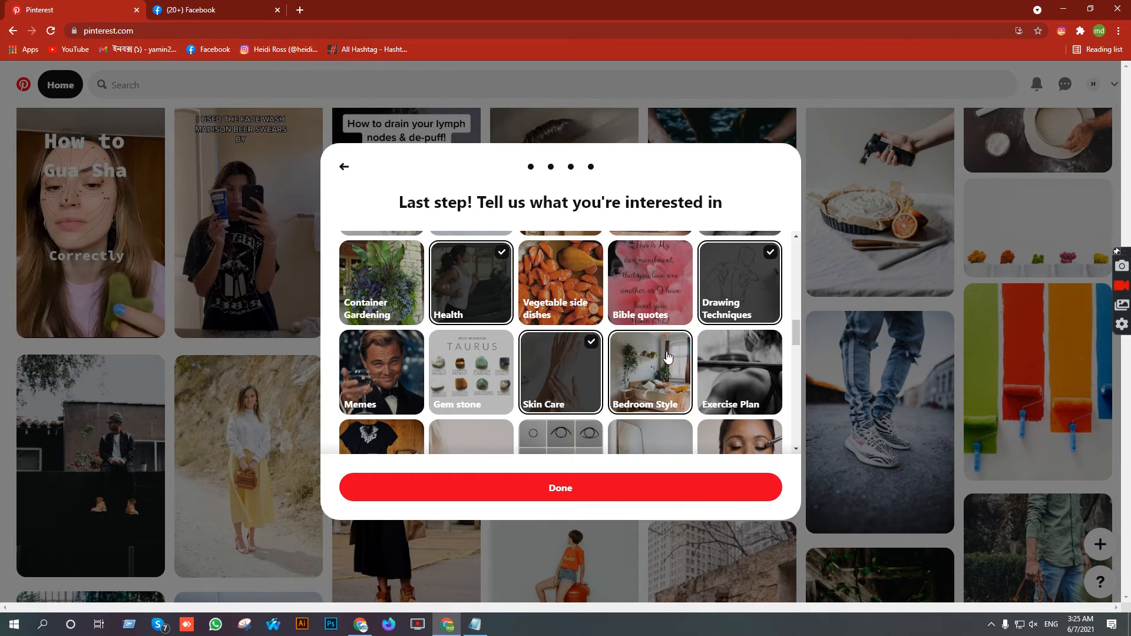
pyautogui.scroll(-1, 685, 354)
pyautogui.scroll(-1, 689, 355)
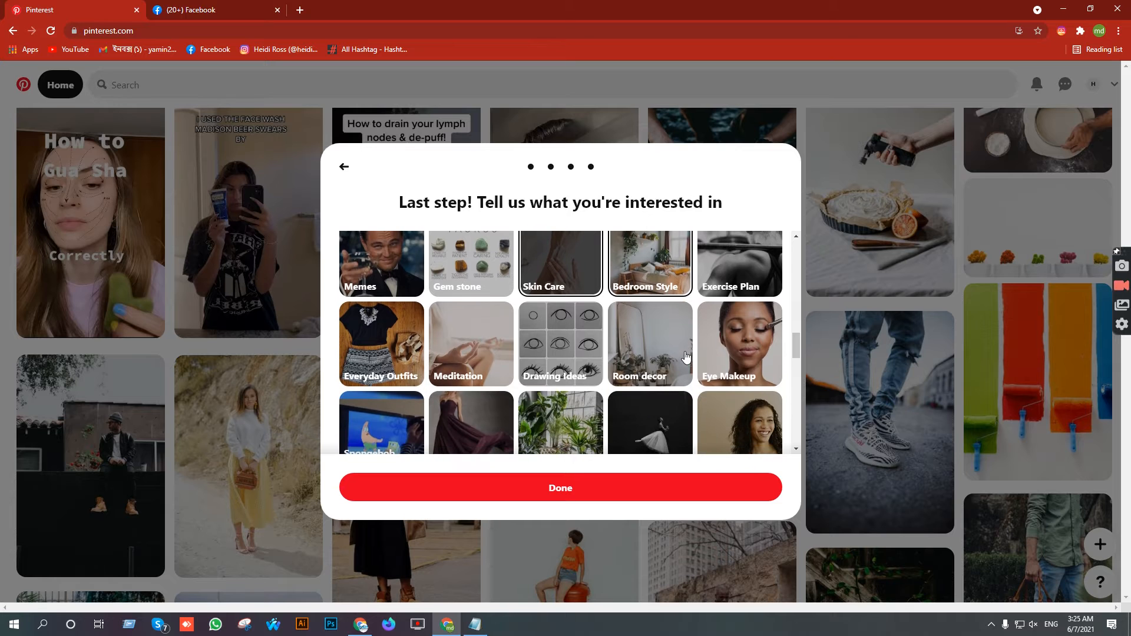
pyautogui.click(739, 355)
pyautogui.click(748, 356)
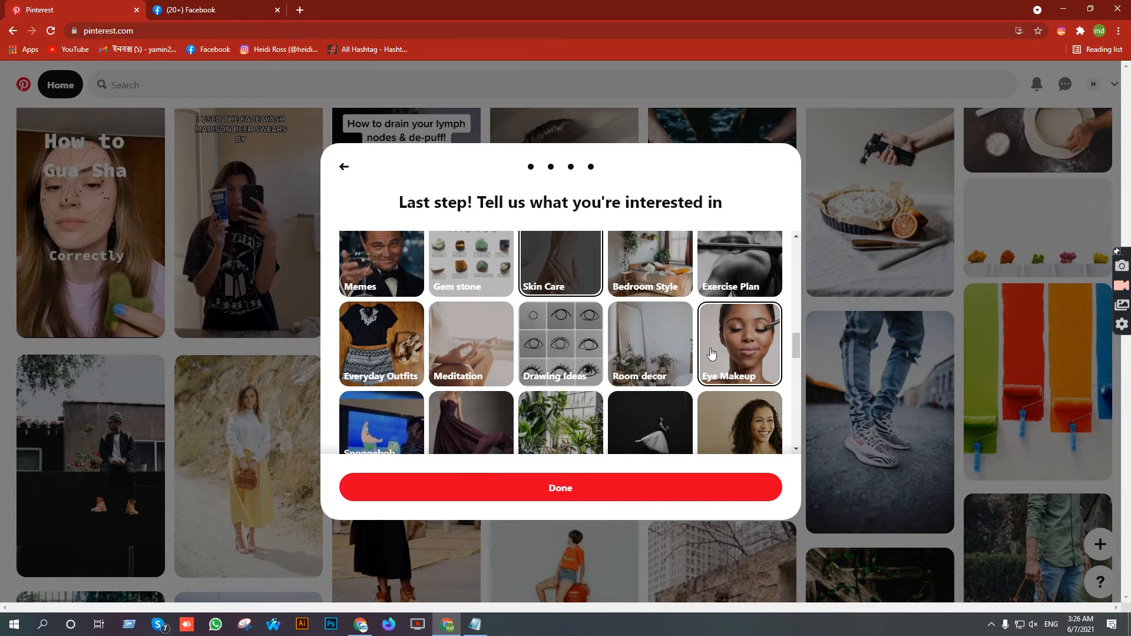
# - Add DIY and Crafts, Women's summer outfits and Father's Day, then finish with Done
pyautogui.scroll(-1, 428, 352)
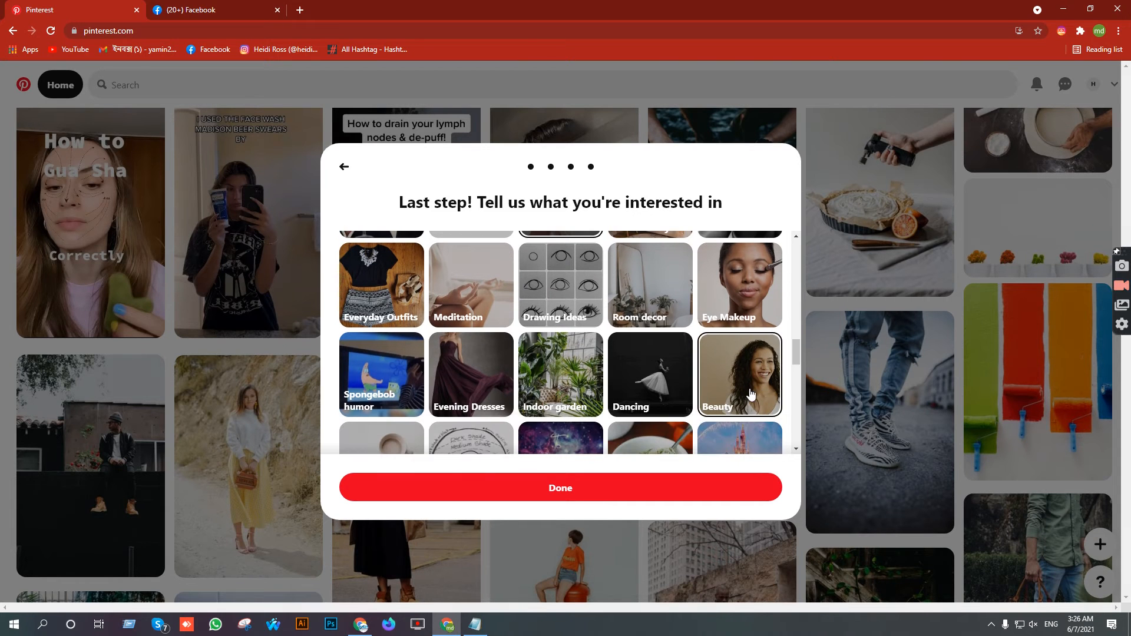
pyautogui.scroll(-1, 751, 394)
pyautogui.scroll(-1, 448, 353)
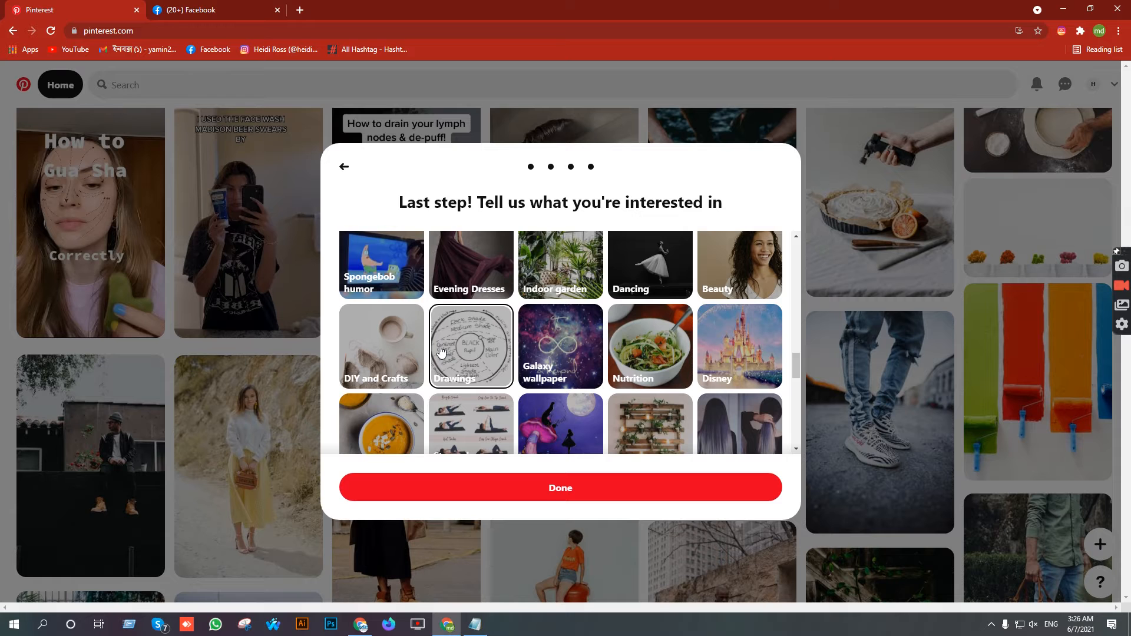
pyautogui.click(402, 348)
pyautogui.scroll(-2, 735, 357)
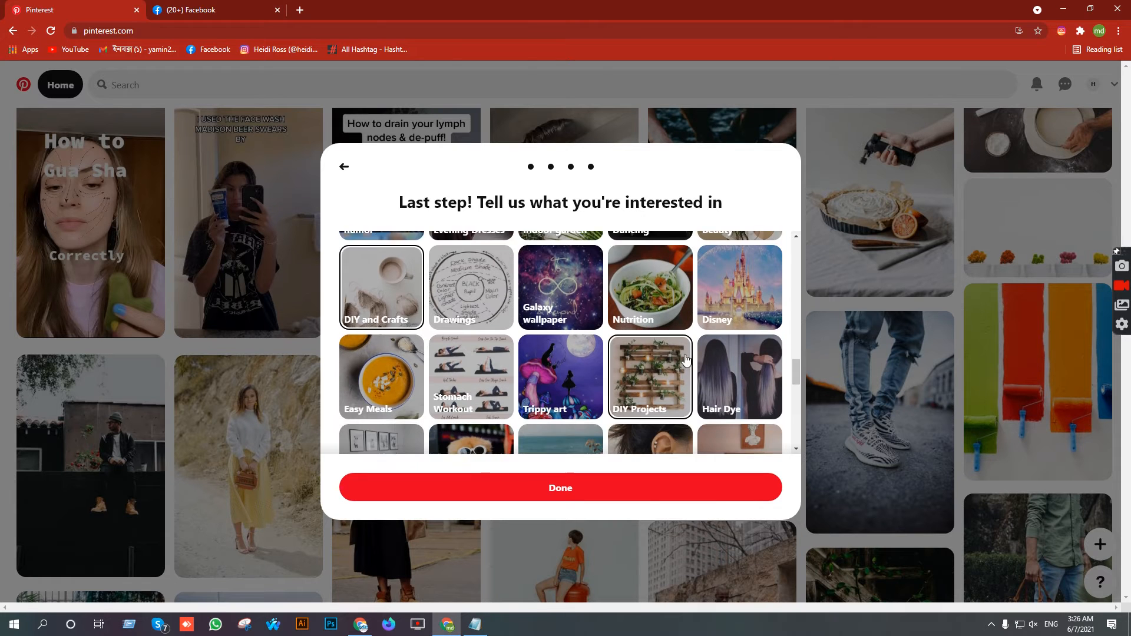
pyautogui.scroll(-2, 737, 359)
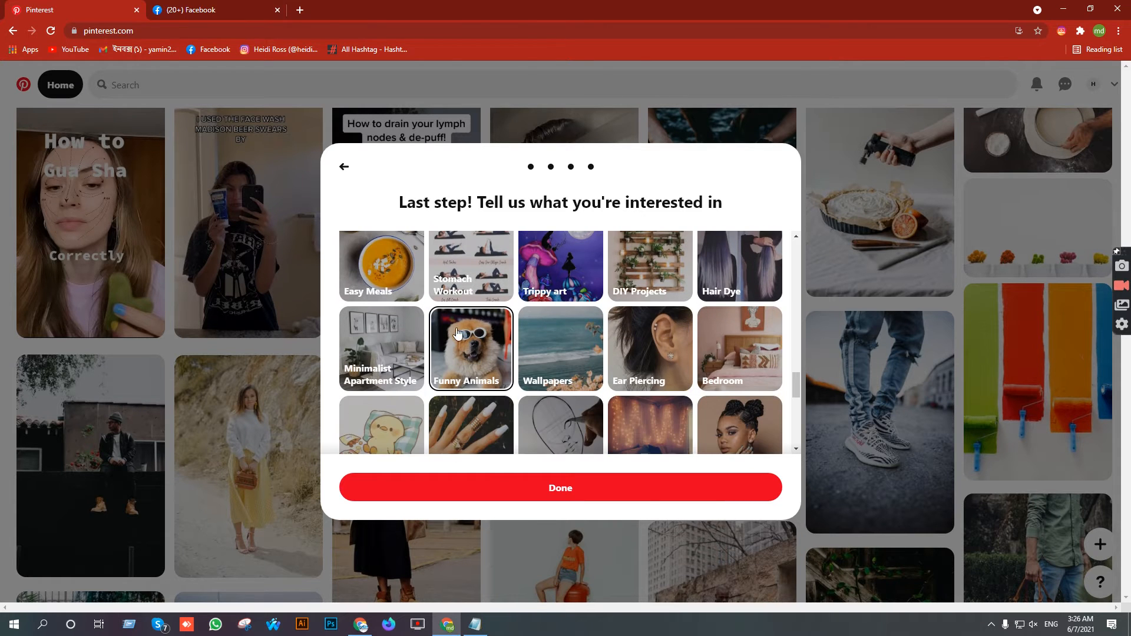
pyautogui.scroll(-2, 745, 368)
pyautogui.scroll(-2, 462, 354)
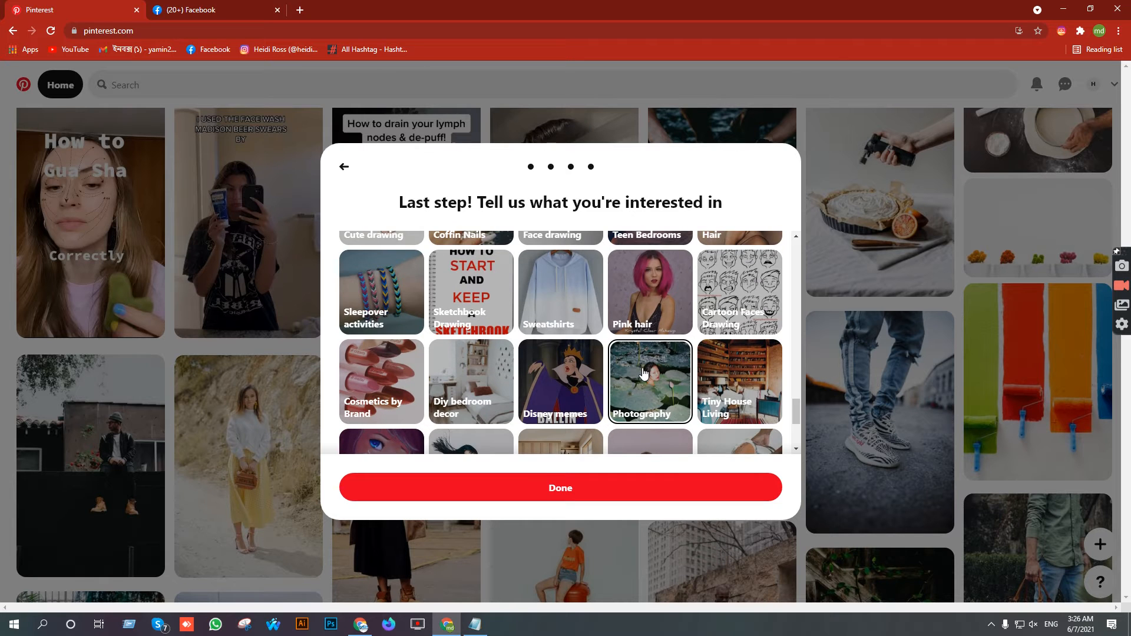
pyautogui.scroll(-2, 645, 374)
pyautogui.scroll(-1, 646, 374)
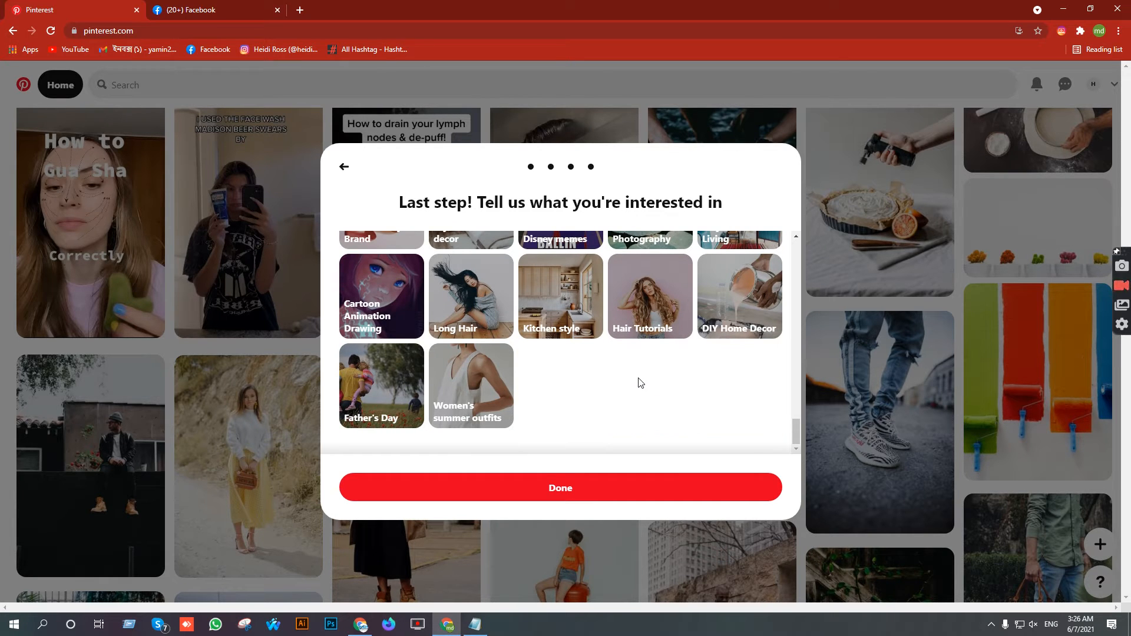
pyautogui.click(480, 378)
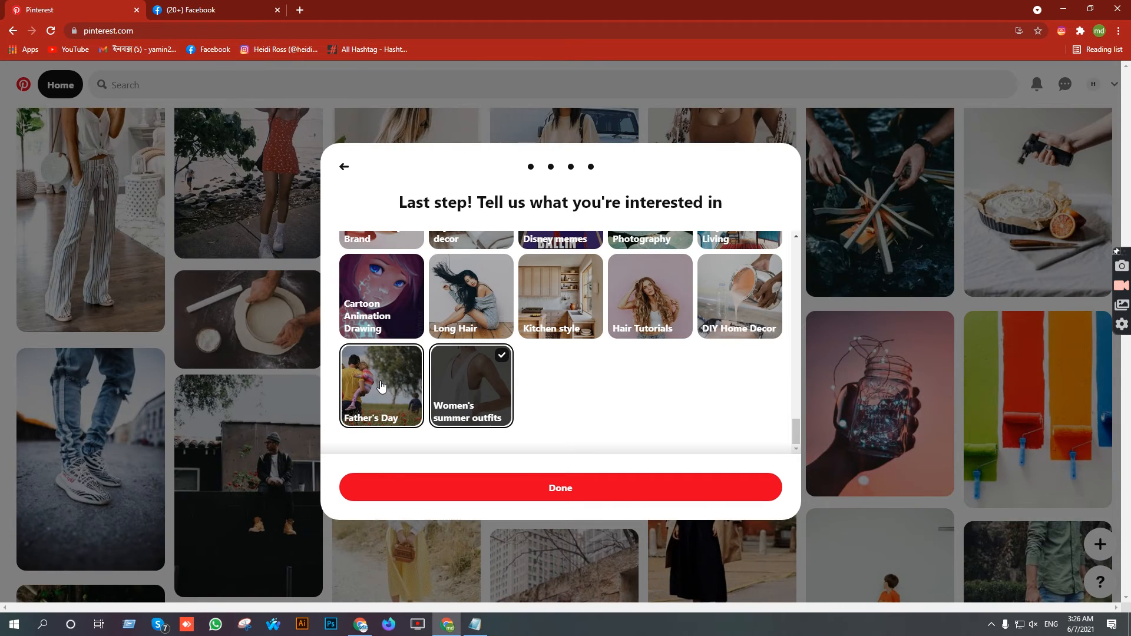
pyautogui.click(384, 387)
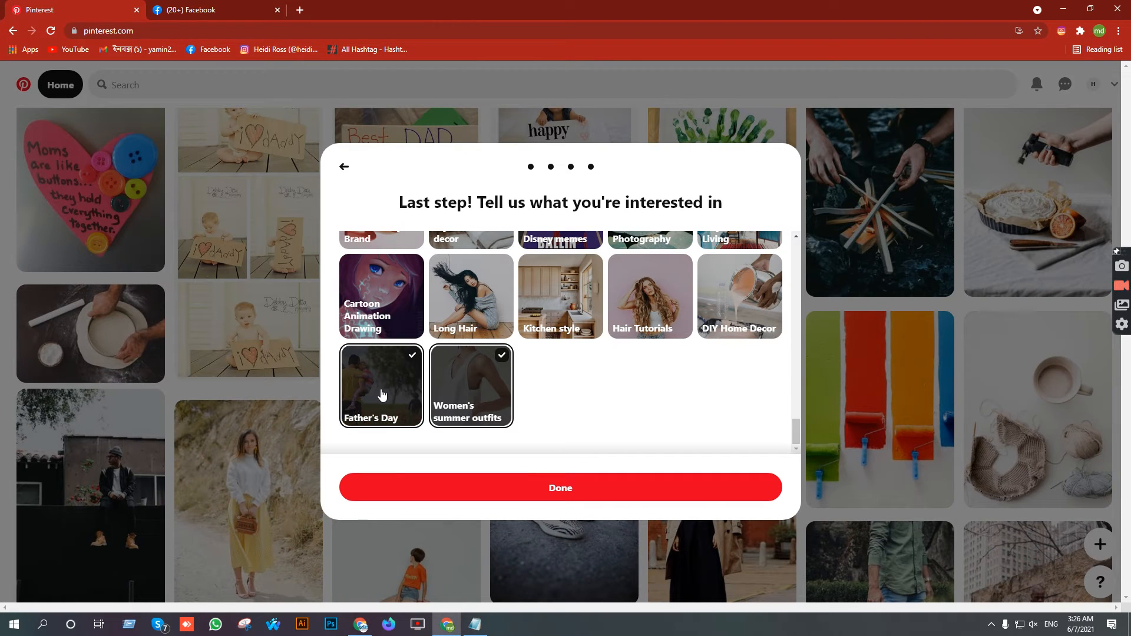
pyautogui.scroll(3, 679, 368)
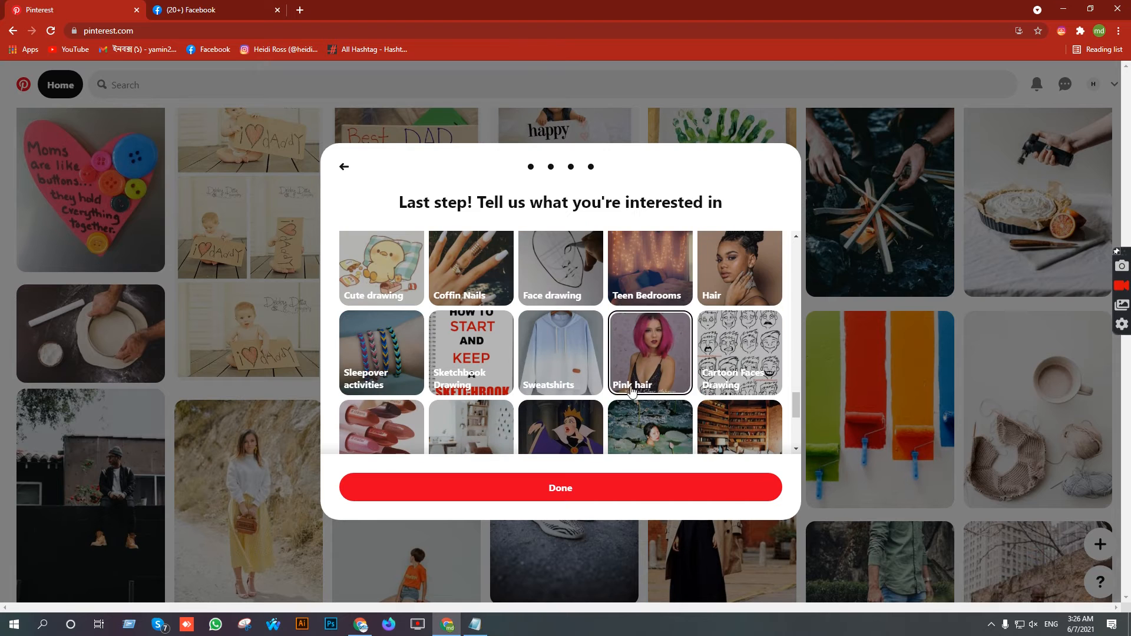
pyautogui.click(563, 488)
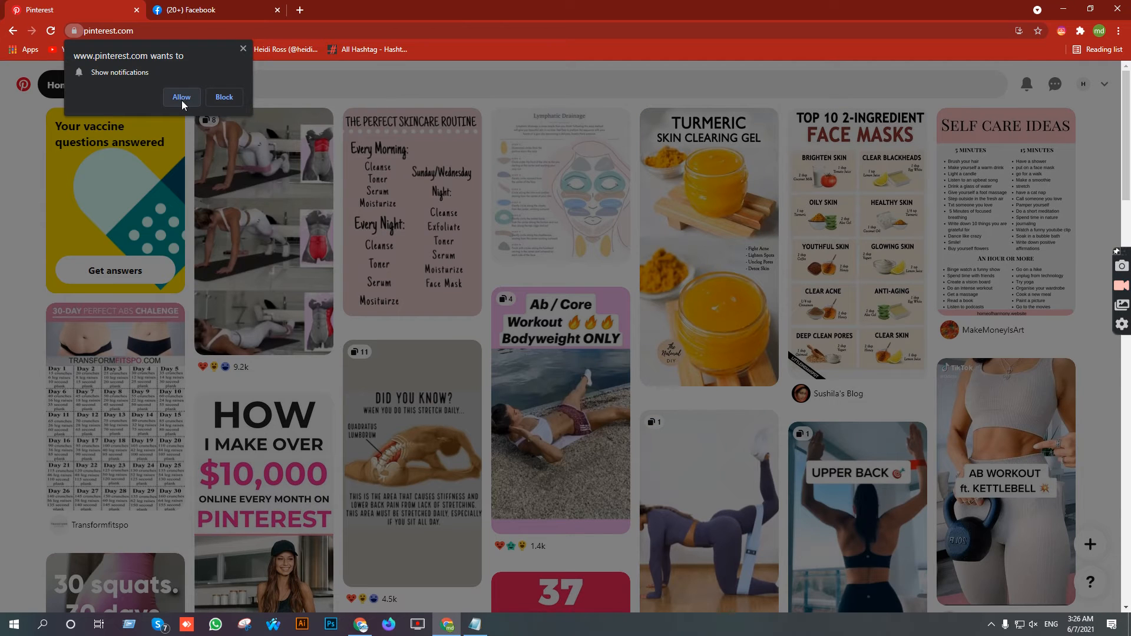
# - Allow Pinterest notifications in the browser and go to the new profile page
pyautogui.click(181, 97)
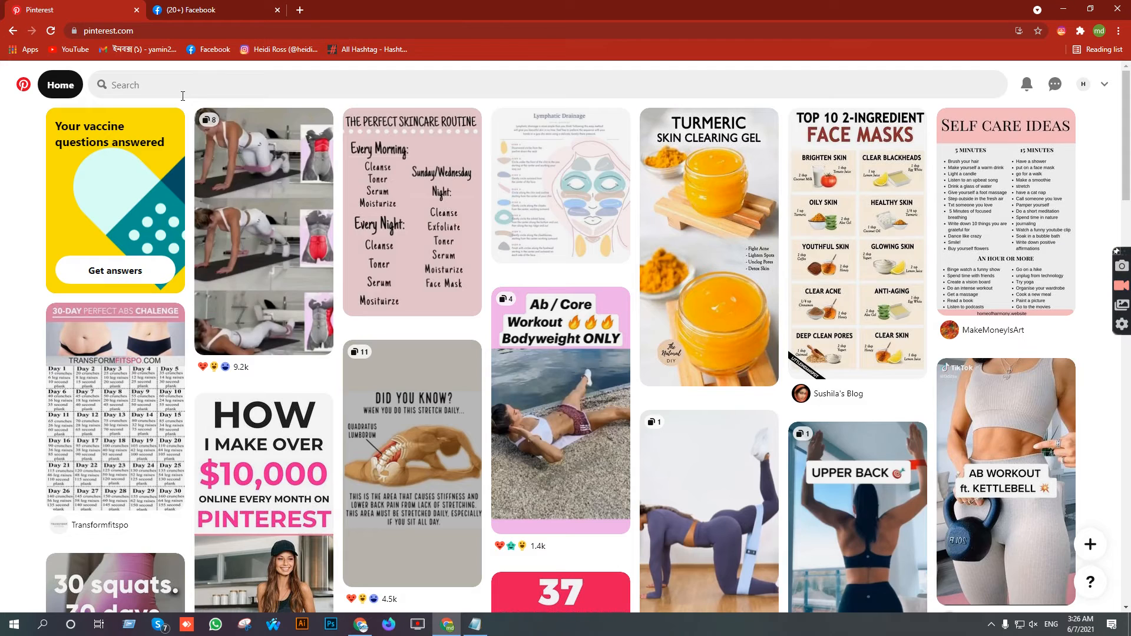
pyautogui.click(1083, 84)
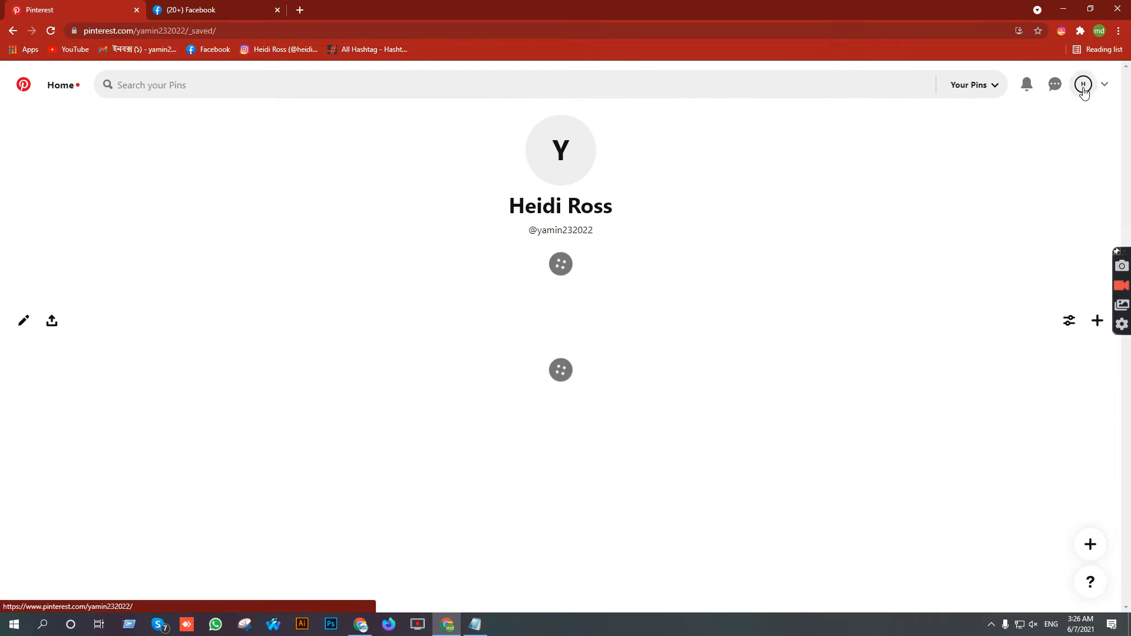
# - Download the profile's Pincode image as a PNG and close the Pincode view
pyautogui.click(558, 147)
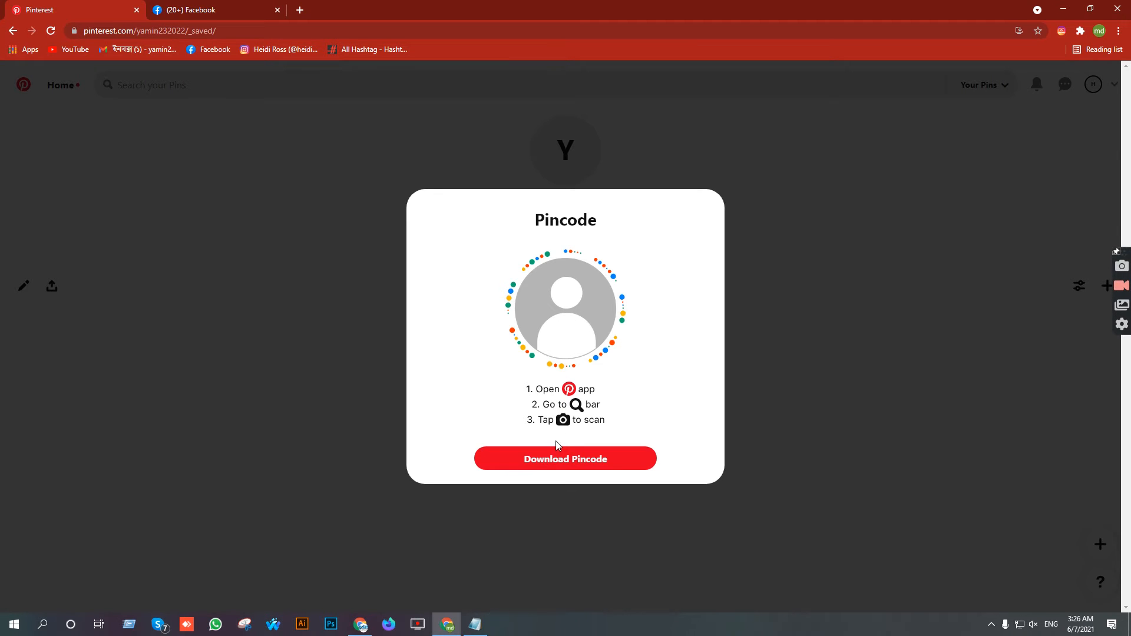
pyautogui.click(545, 459)
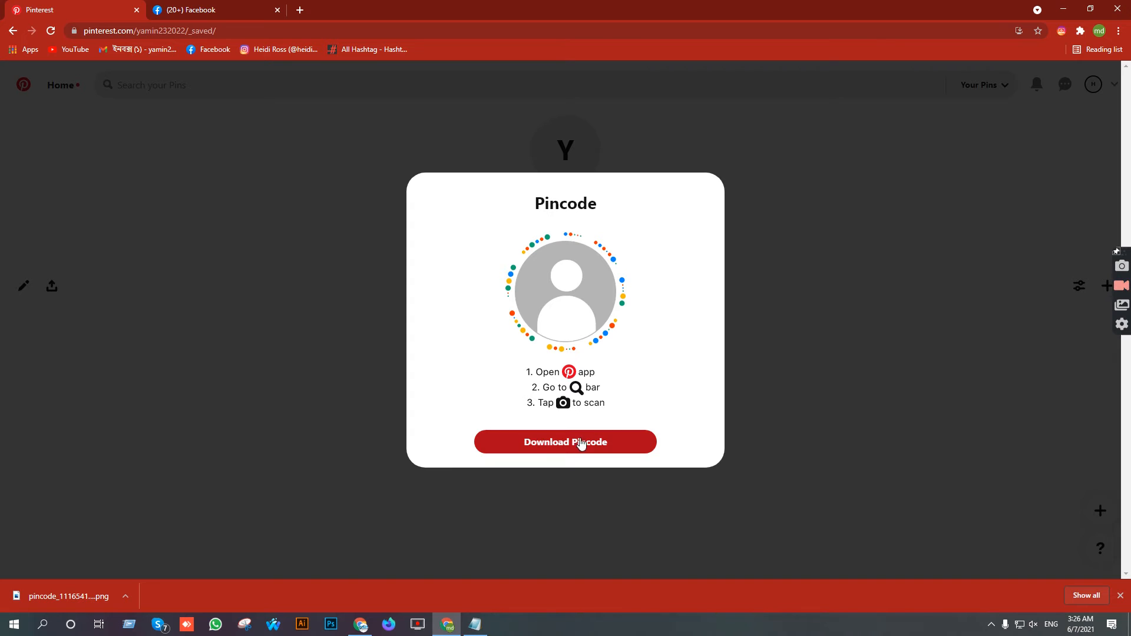
pyautogui.click(844, 144)
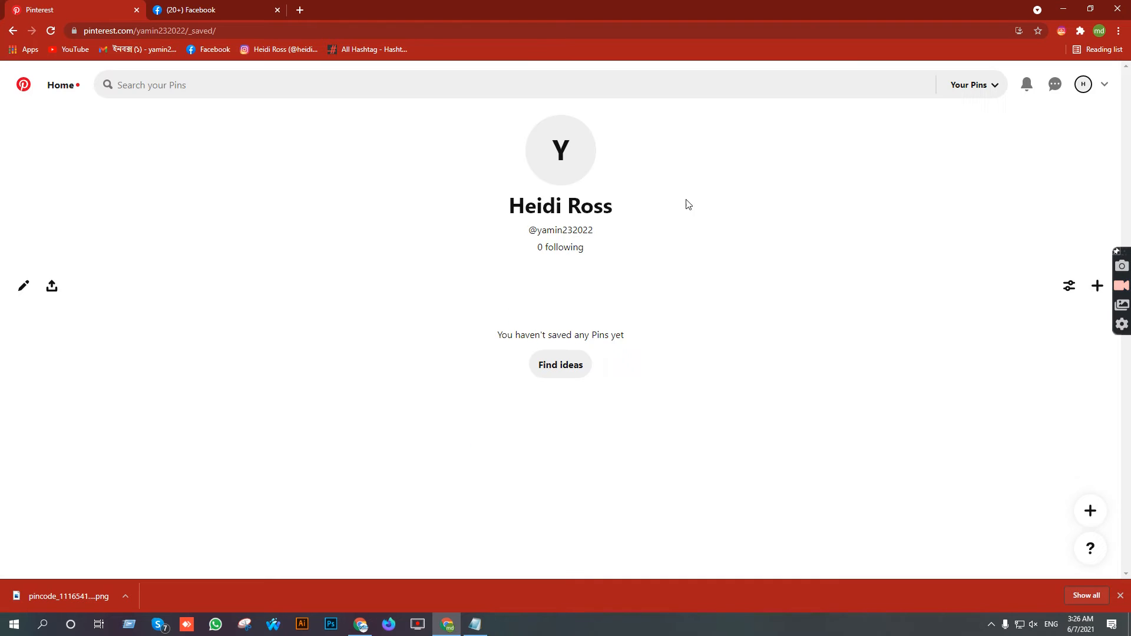
# - Glance at the profile sharing options, then go to Settings from the account menu
pyautogui.click(47, 287)
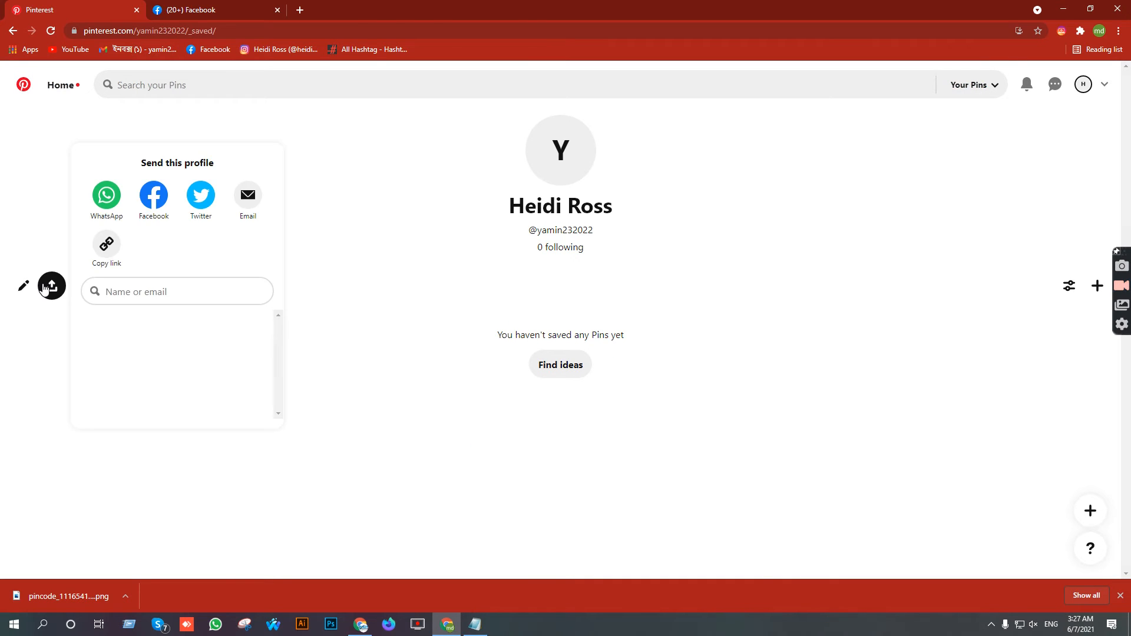
pyautogui.click(508, 204)
pyautogui.click(1105, 86)
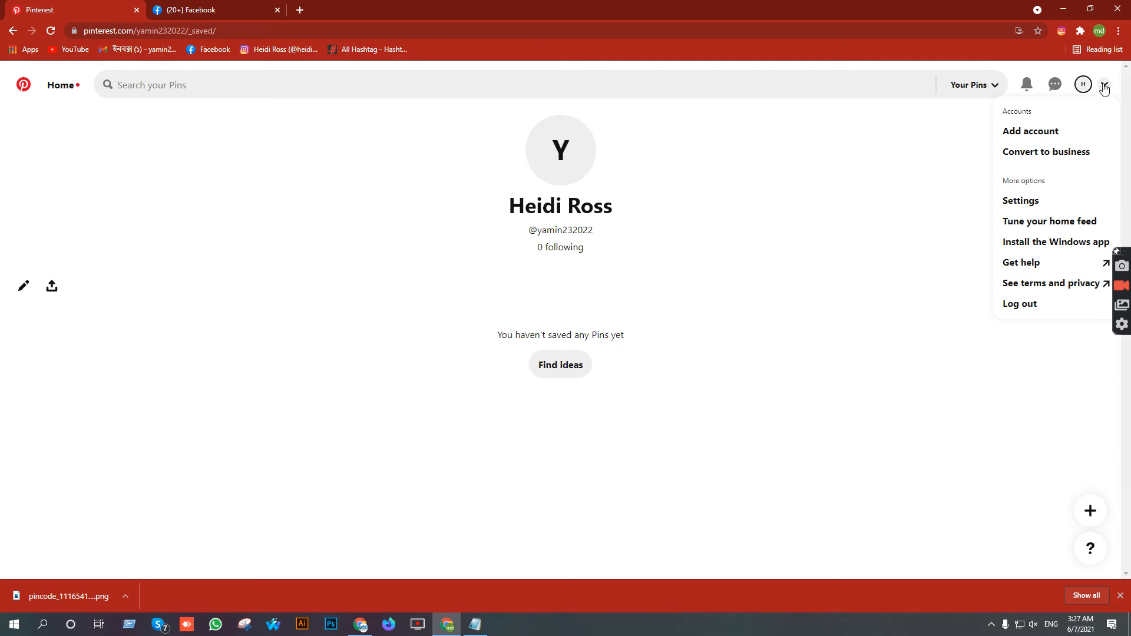
pyautogui.click(1022, 201)
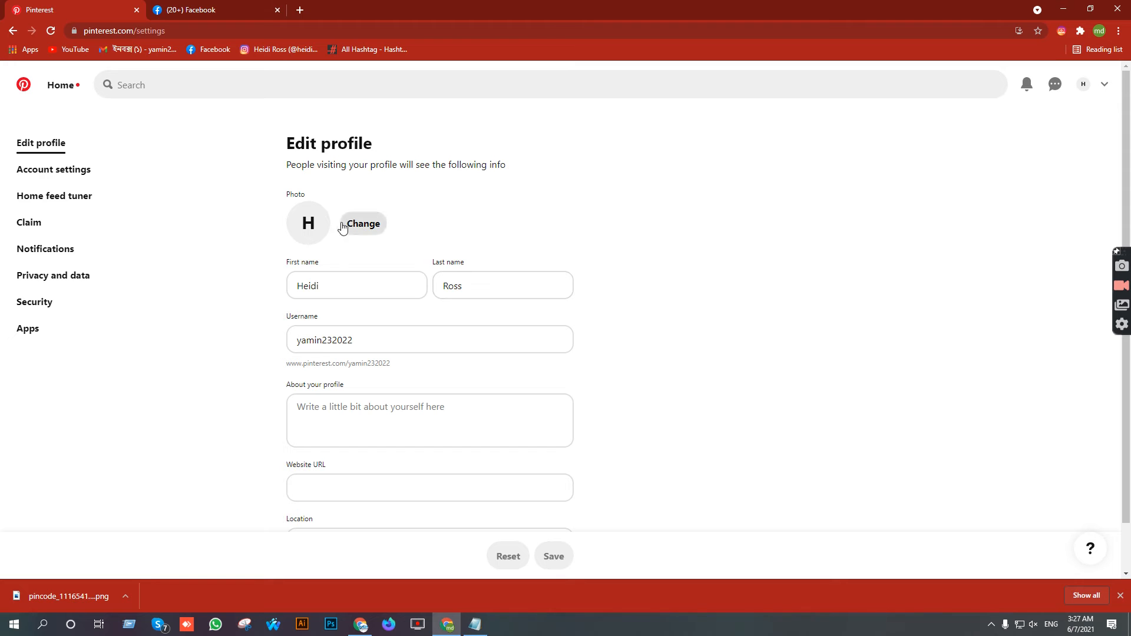
# - Replace the H-initial profile picture with Ross Design Hub (2).jpg via Choose photo
pyautogui.click(362, 227)
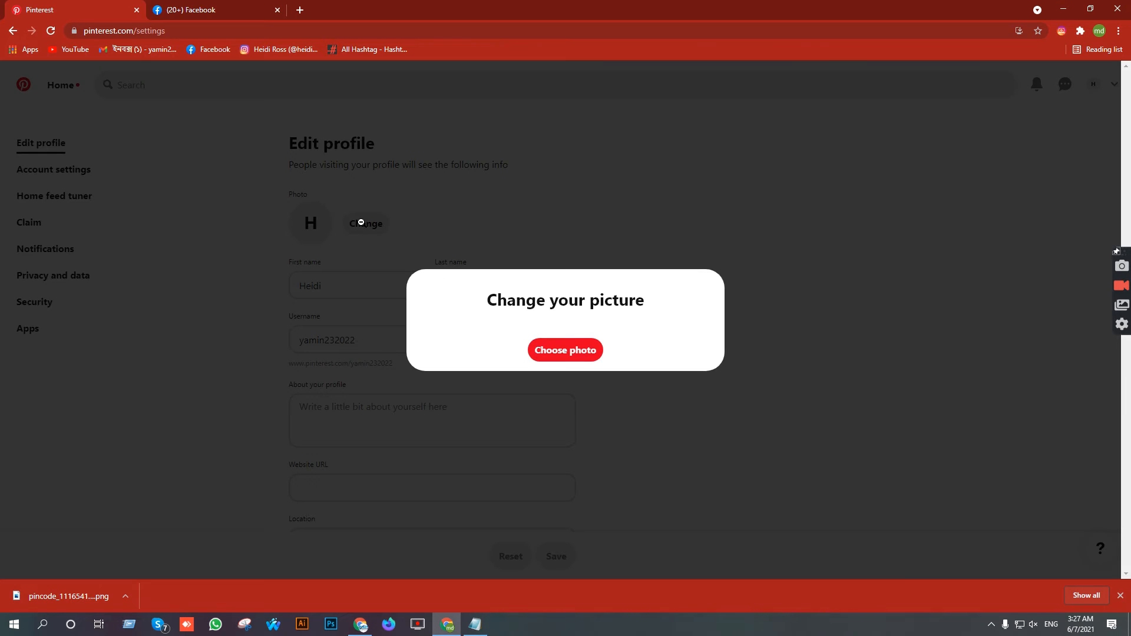
pyautogui.click(569, 351)
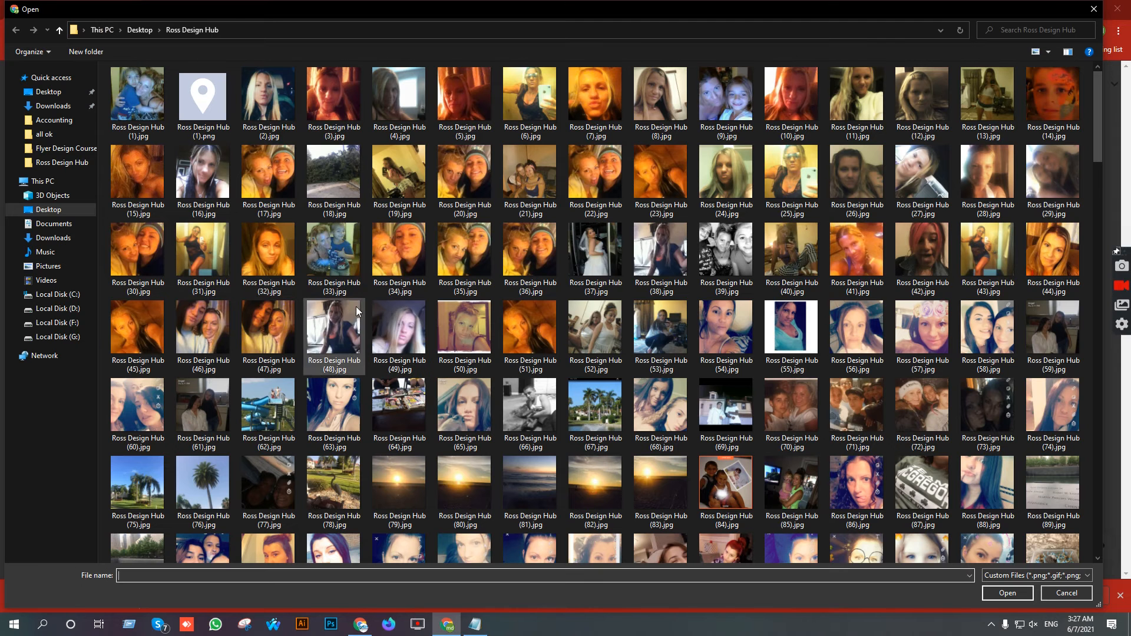
pyautogui.doubleClick(265, 90)
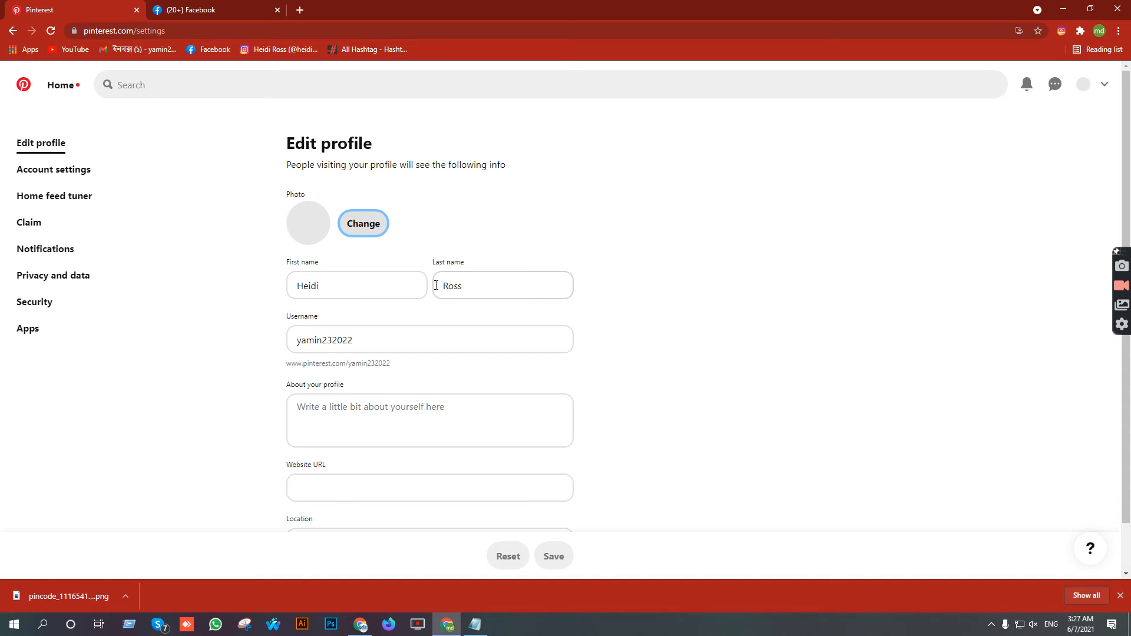
# - Scroll to the profile fields and put the cursor in the Location box
pyautogui.scroll(-1, 501, 270)
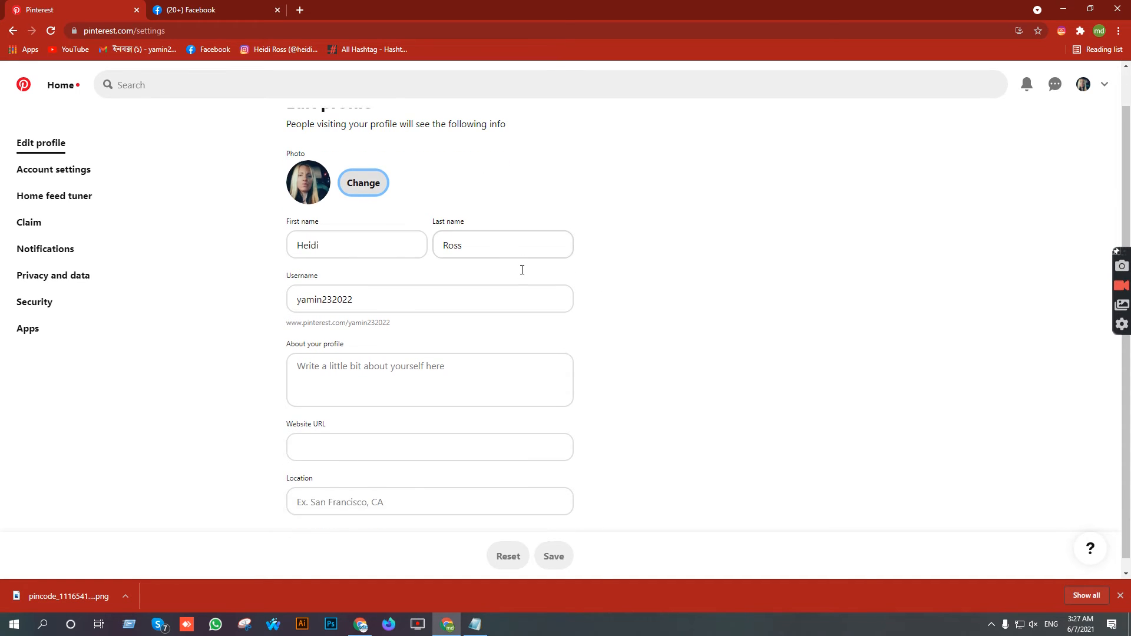
pyautogui.click(334, 344)
pyautogui.click(218, 5)
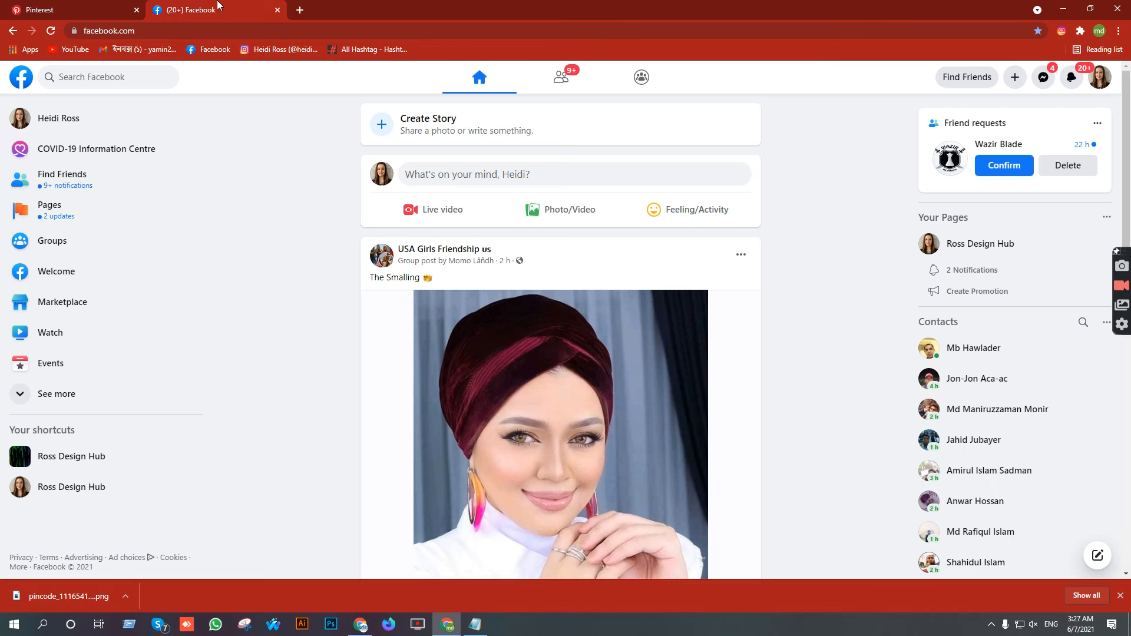
pyautogui.click(68, 5)
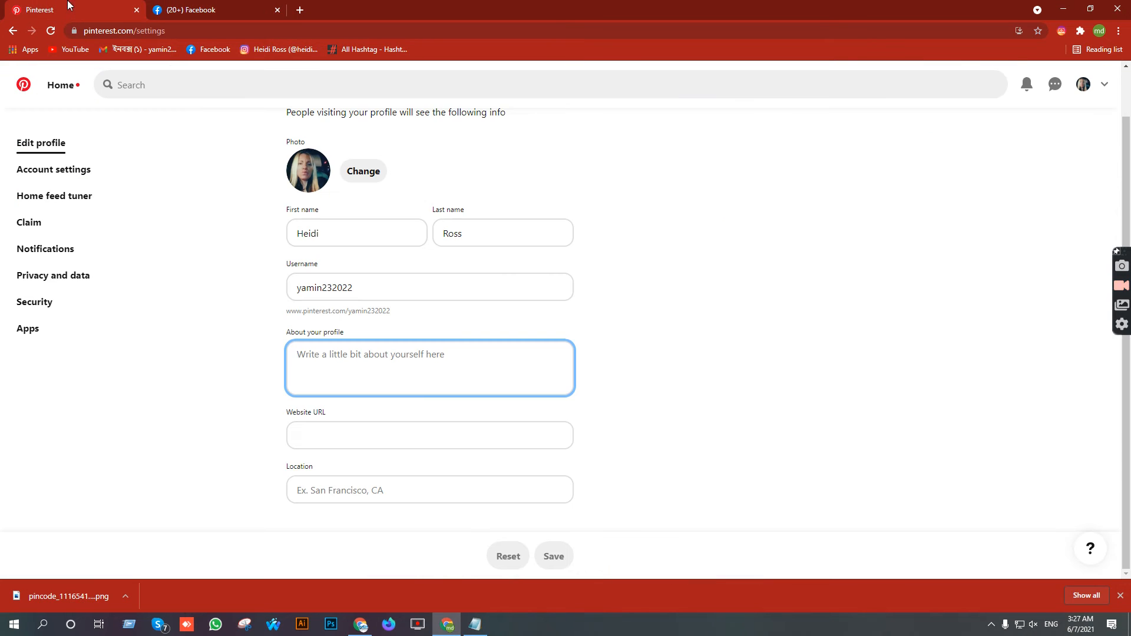
pyautogui.click(349, 502)
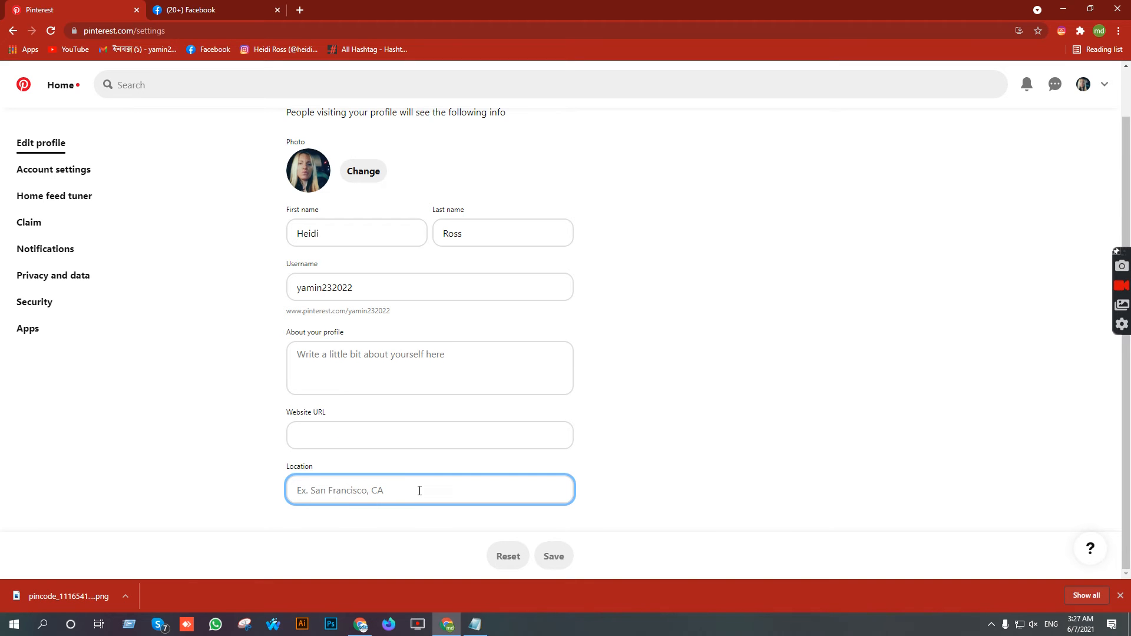
# - Copy the postal address from Marketing.txt, paste it into Location, and save the profile
pyautogui.click(476, 620)
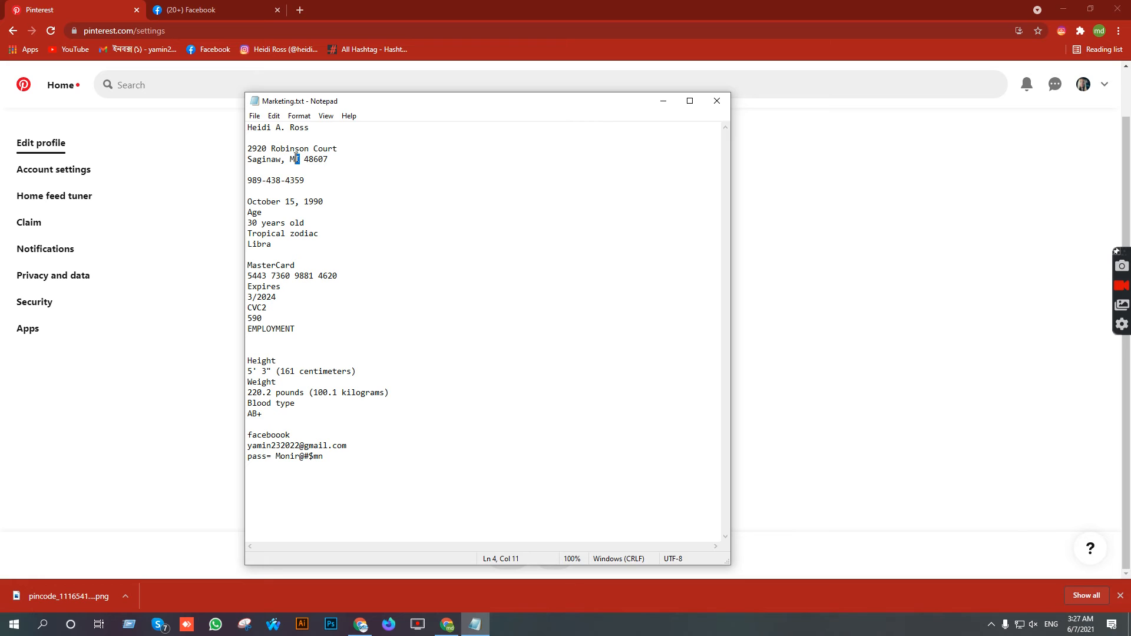
pyautogui.moveTo(338, 158); pyautogui.dragTo(244, 153)
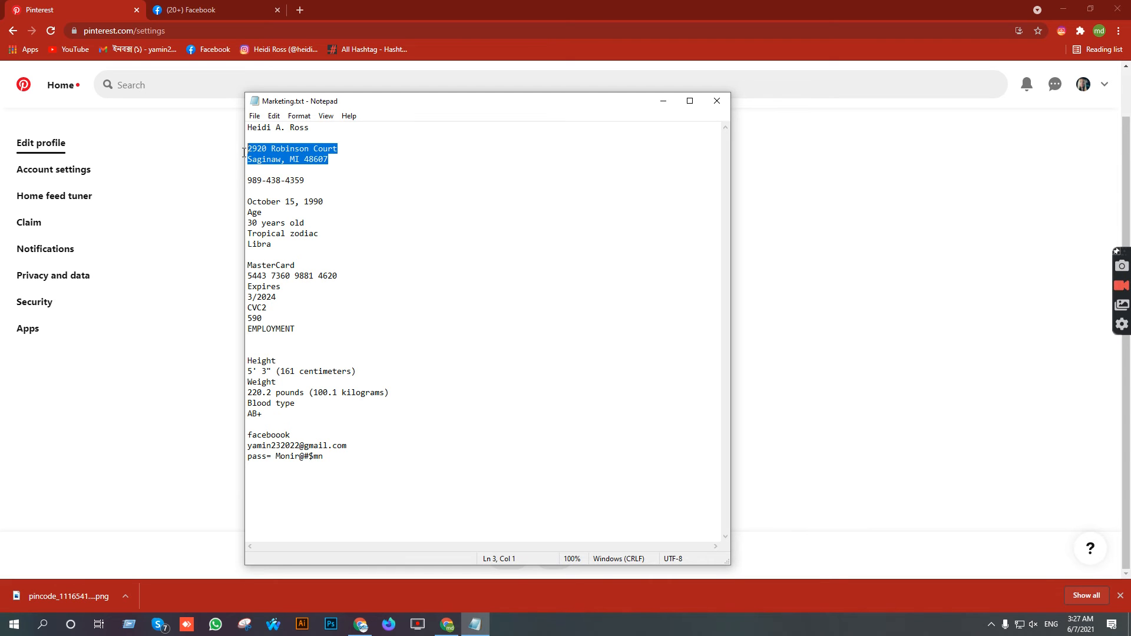
pyautogui.click(361, 625)
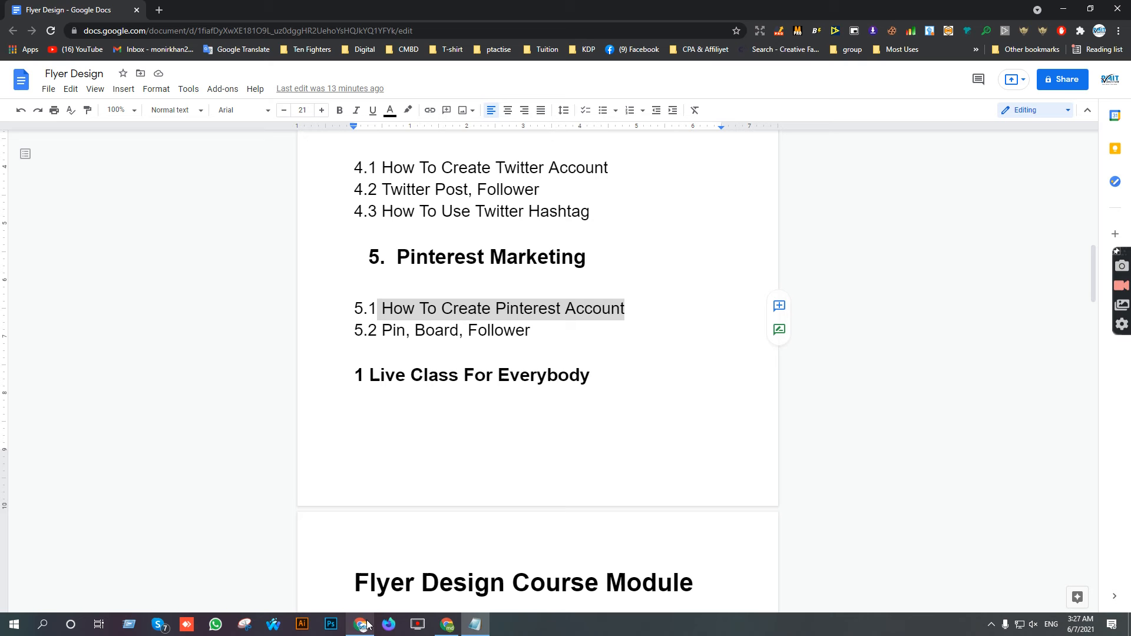
pyautogui.click(447, 625)
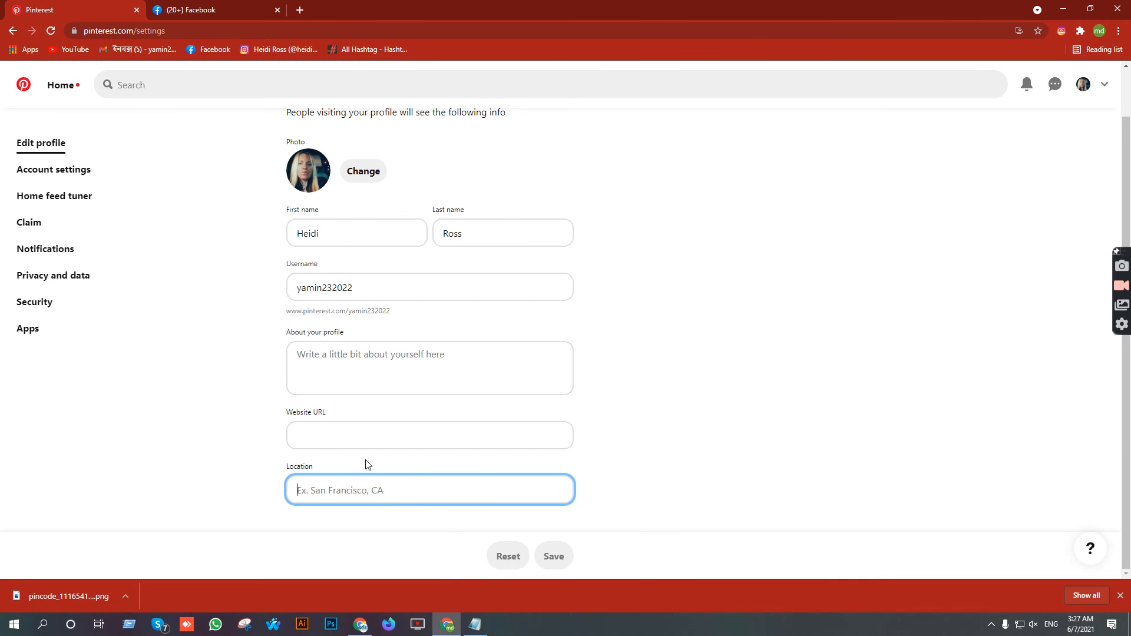
pyautogui.click(558, 556)
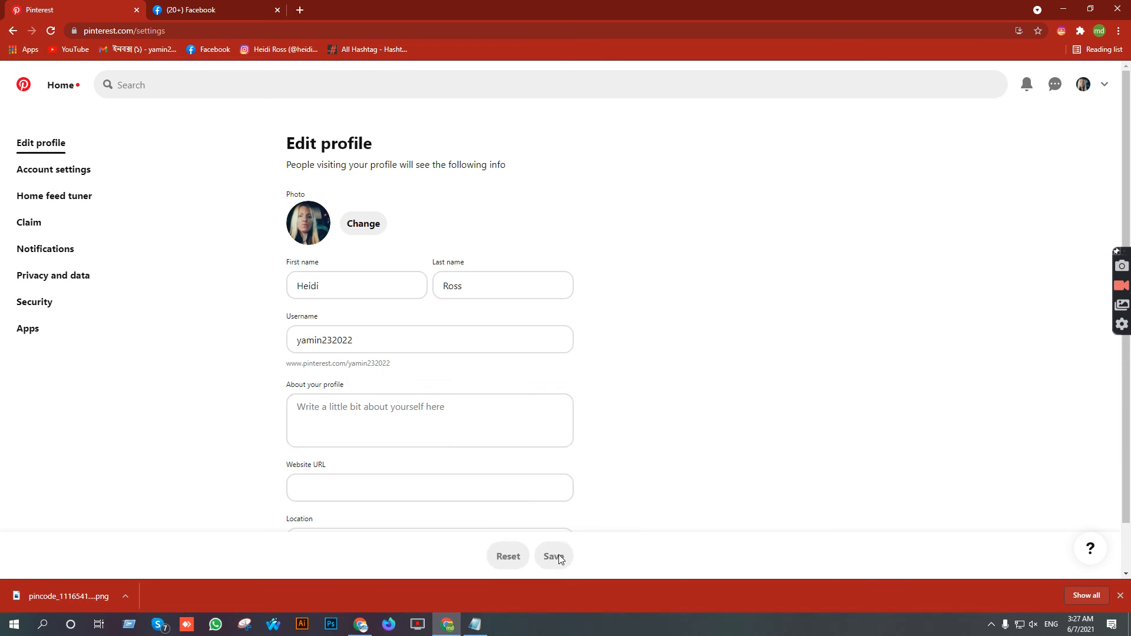
pyautogui.scroll(-1, 558, 382)
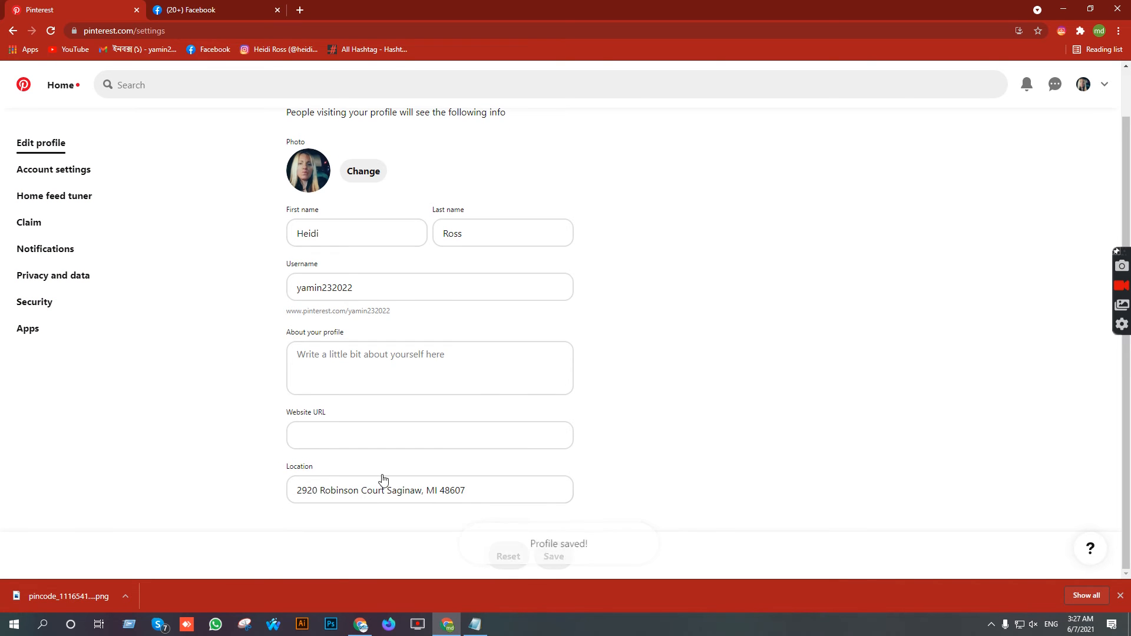
pyautogui.scroll(1, 489, 424)
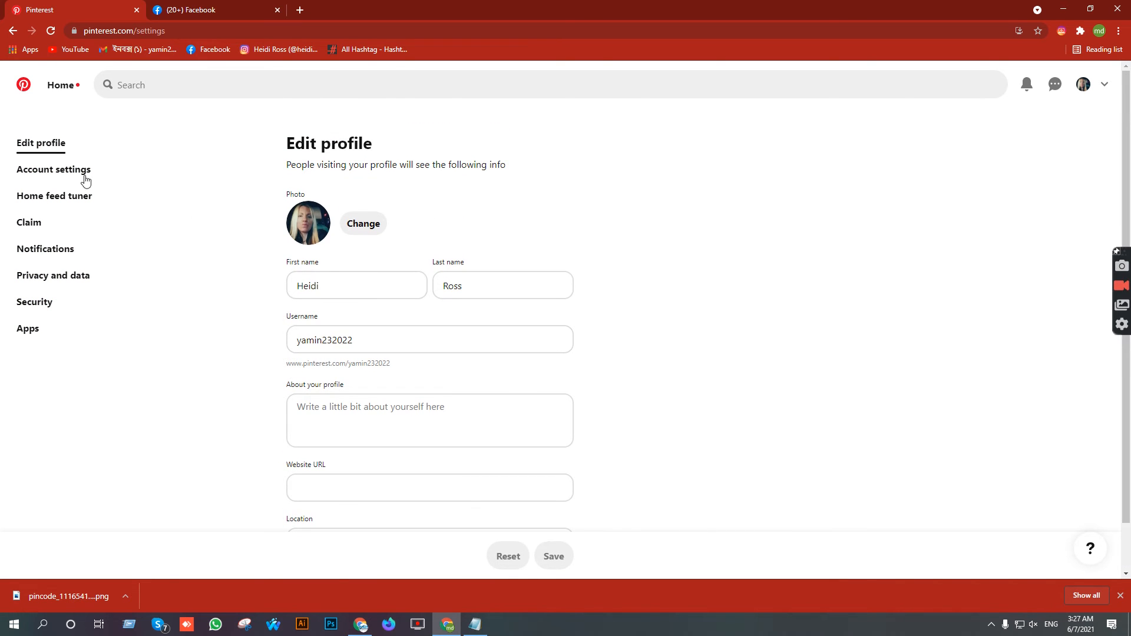
# - Browse Account settings, open the Home feed tuner, then return to the Pinterest home feed
pyautogui.click(77, 171)
pyautogui.scroll(-2, 407, 286)
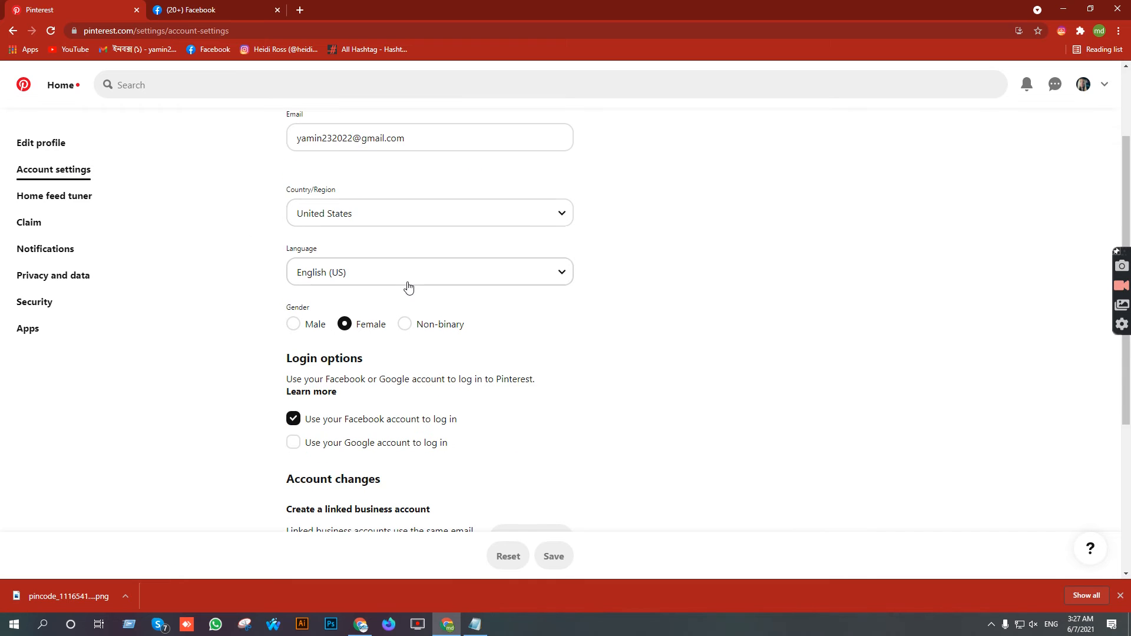
pyautogui.scroll(-4, 361, 323)
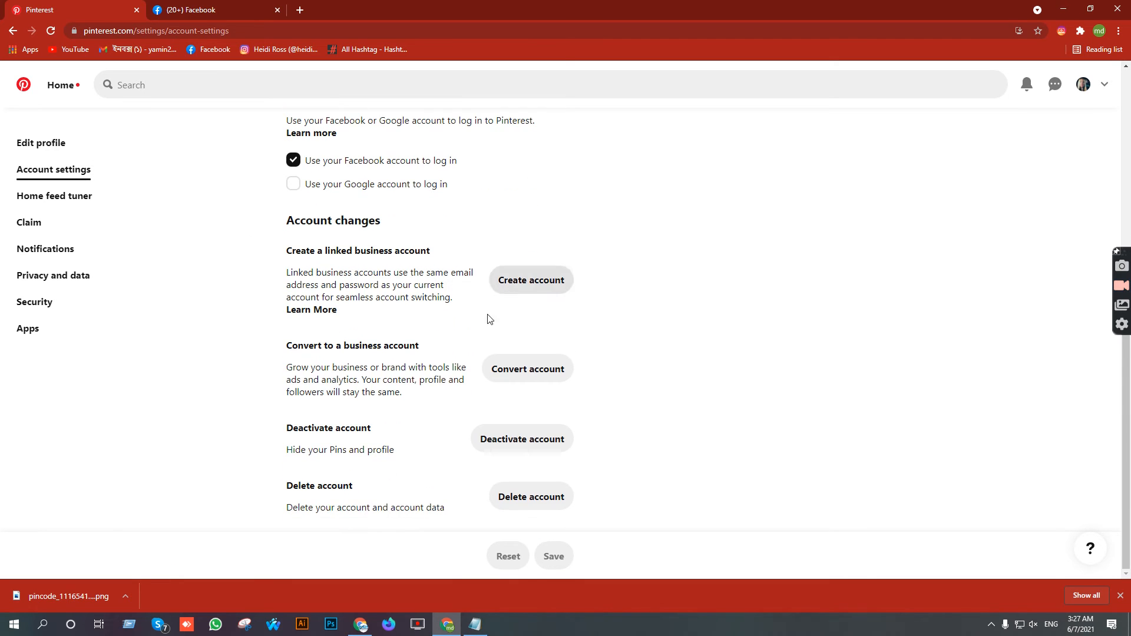
pyautogui.click(68, 199)
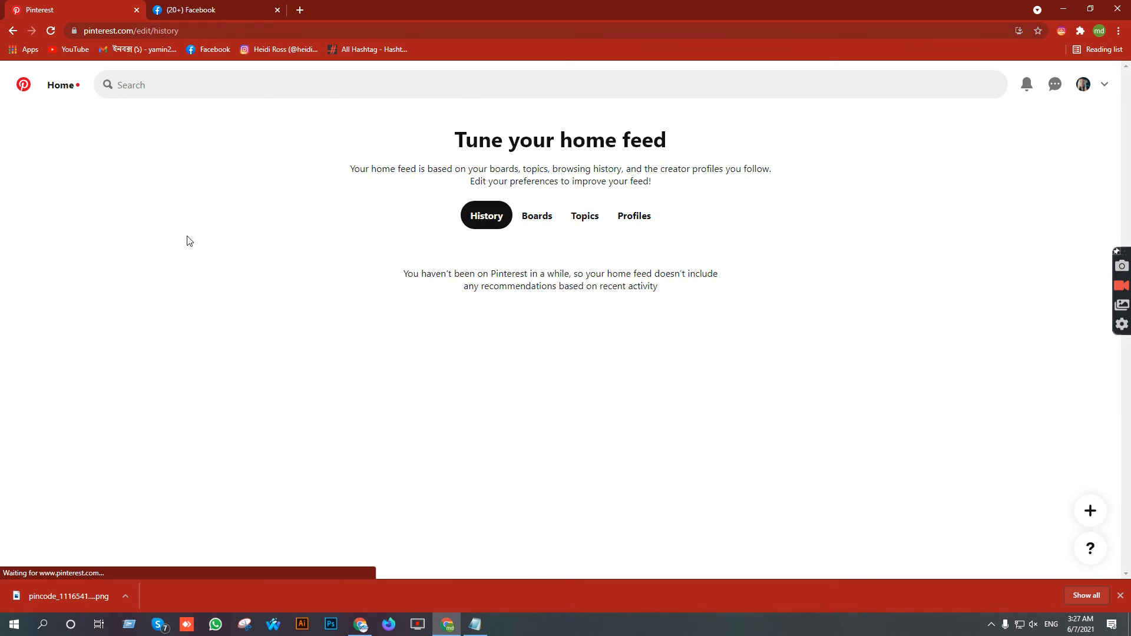
pyautogui.click(58, 85)
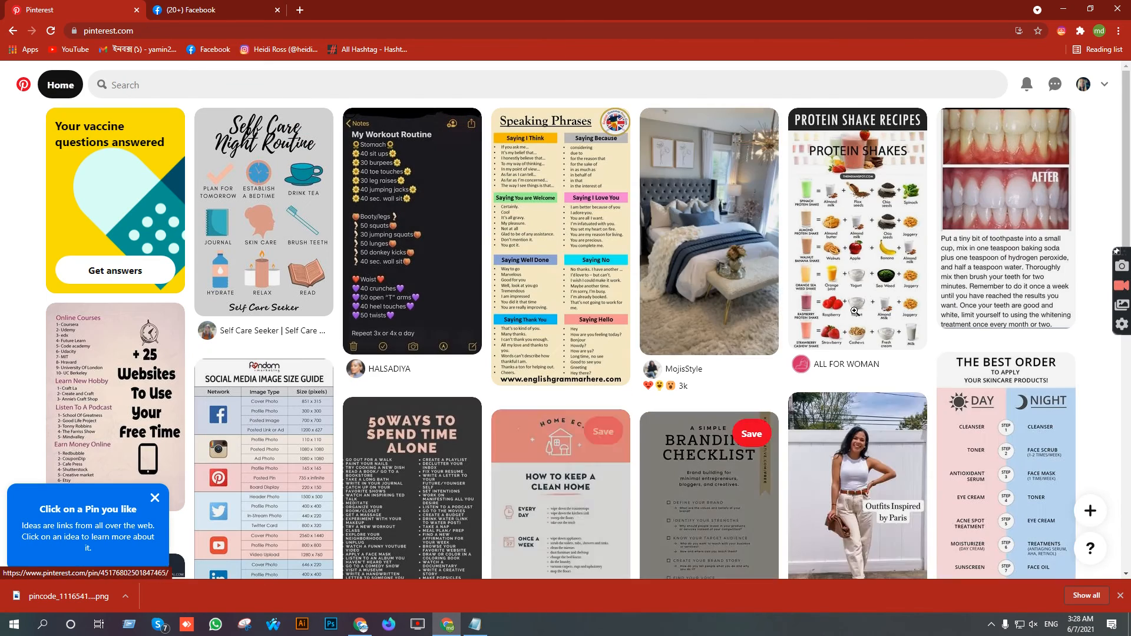
# - Go to Pinterest's Security settings through the account menu and Settings
pyautogui.scroll(-7, 709, 287)
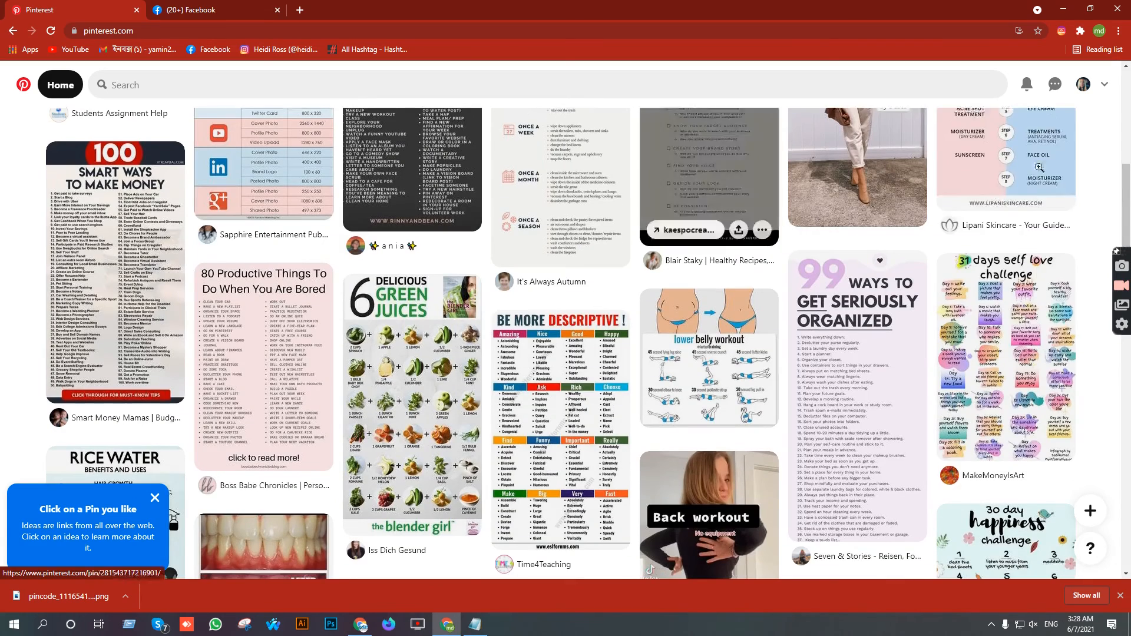
pyautogui.click(1104, 85)
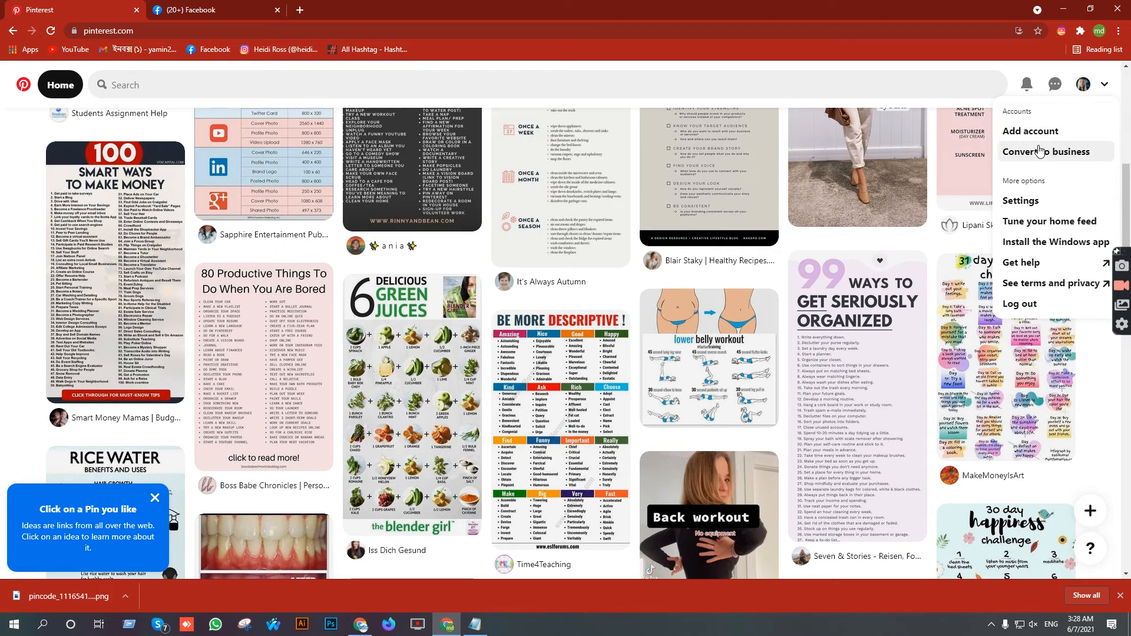
pyautogui.click(1046, 203)
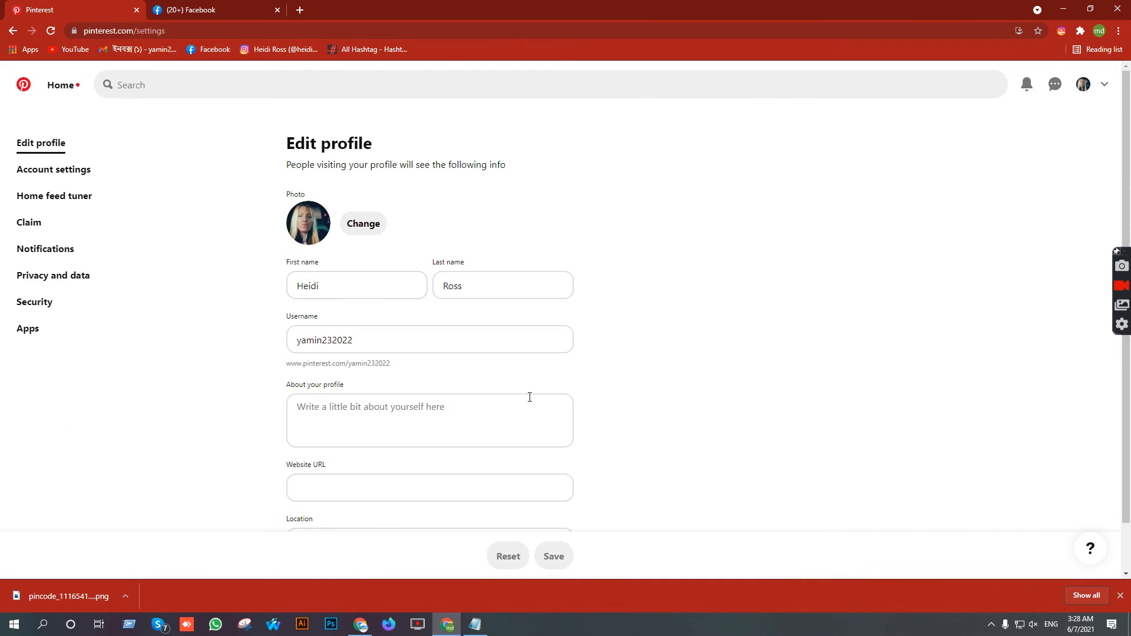
pyautogui.scroll(-1, 448, 360)
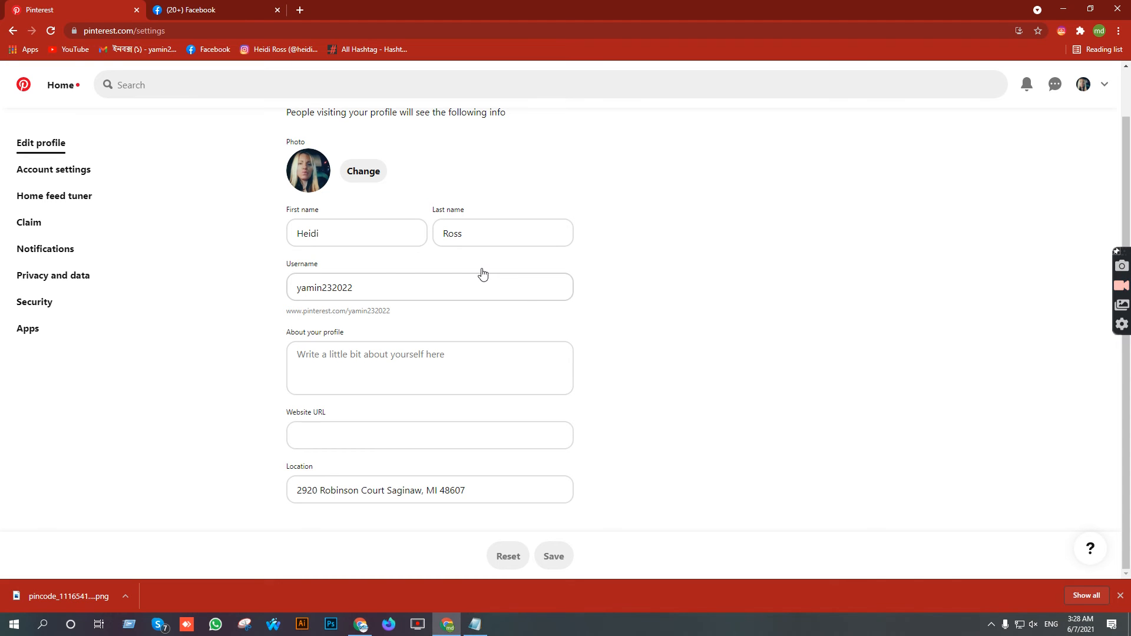
pyautogui.click(35, 302)
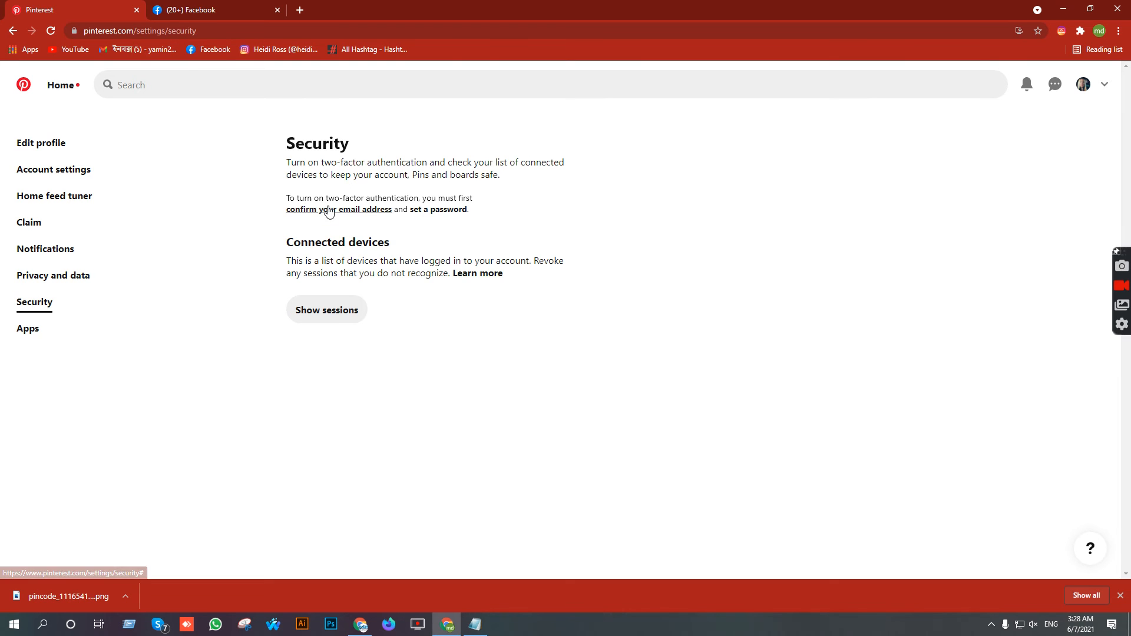
# - Request an email-address confirmation, dismiss the notice, and load Gmail in a new tab
pyautogui.click(292, 209)
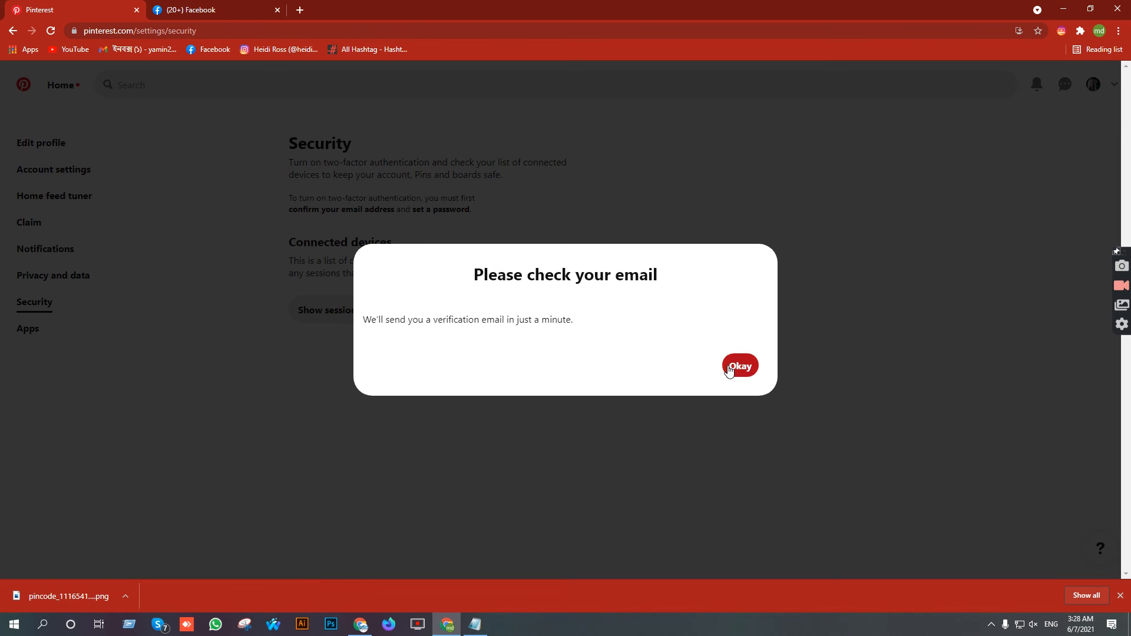
pyautogui.click(738, 367)
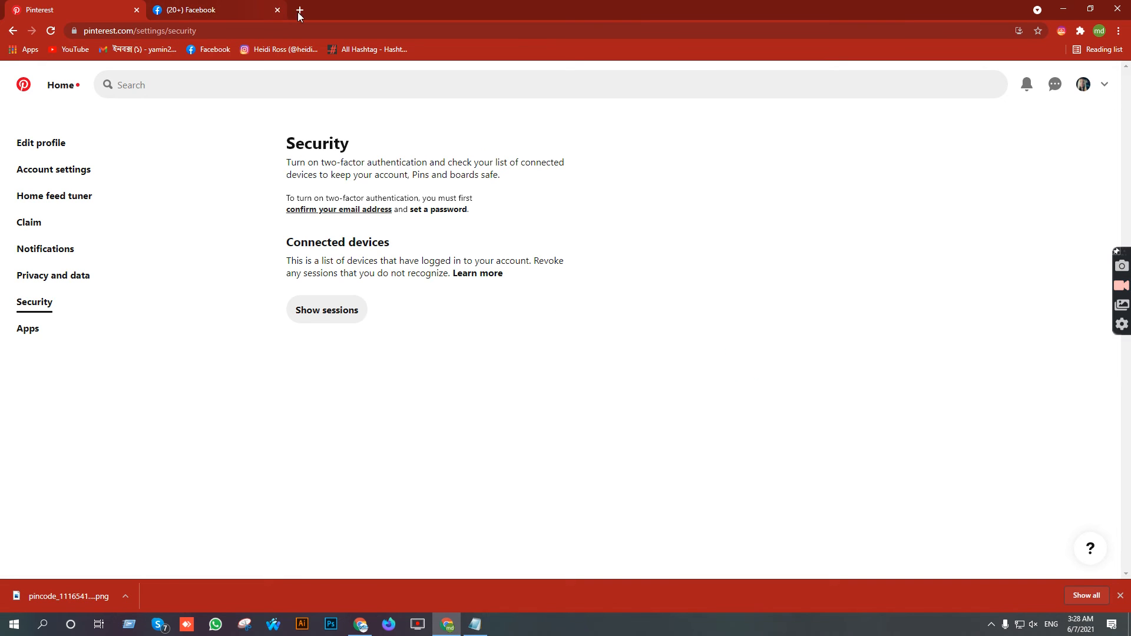
pyautogui.click(298, 12)
pyautogui.click(155, 49)
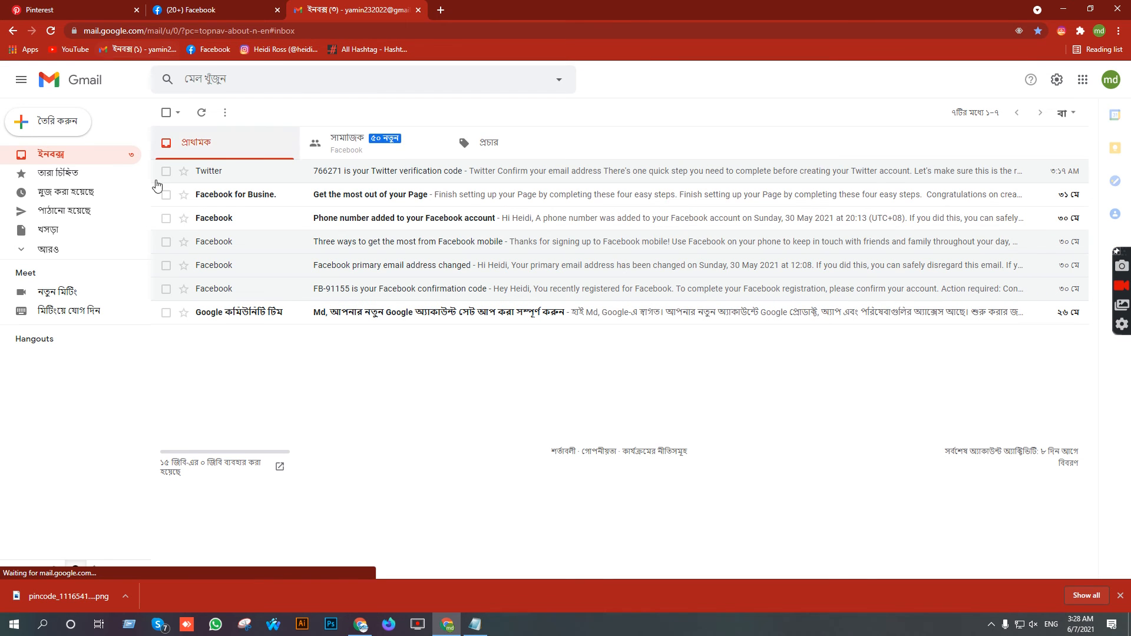
# - Check Gmail's Social, Promotions and Primary categories and the full label list, then return to Pinterest
pyautogui.click(377, 143)
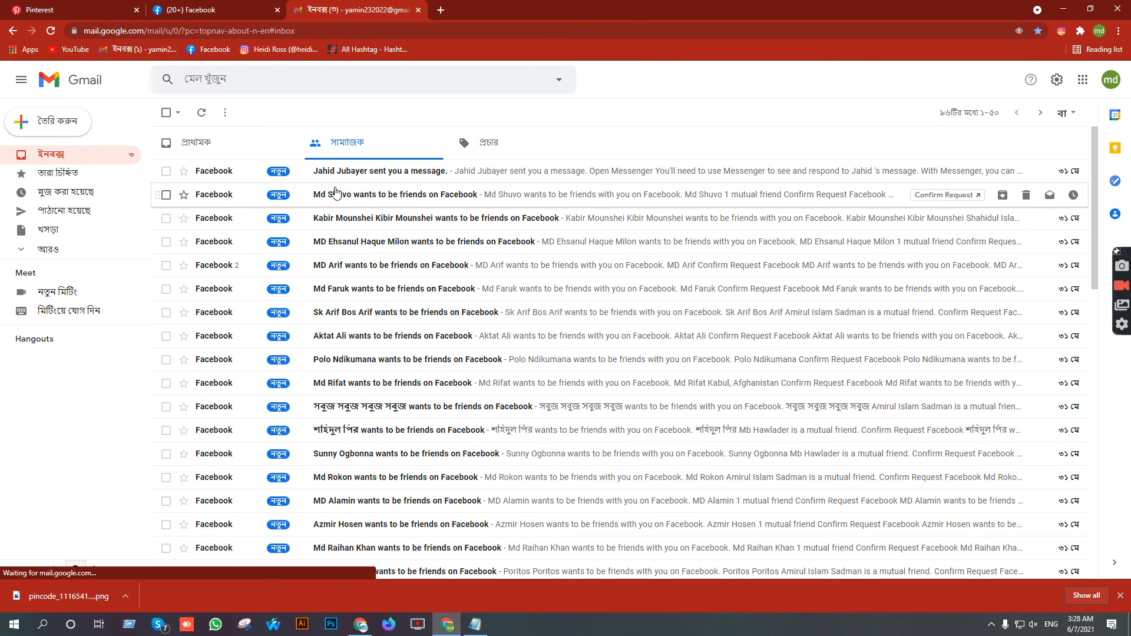
pyautogui.scroll(-4, 282, 318)
pyautogui.scroll(4, 531, 177)
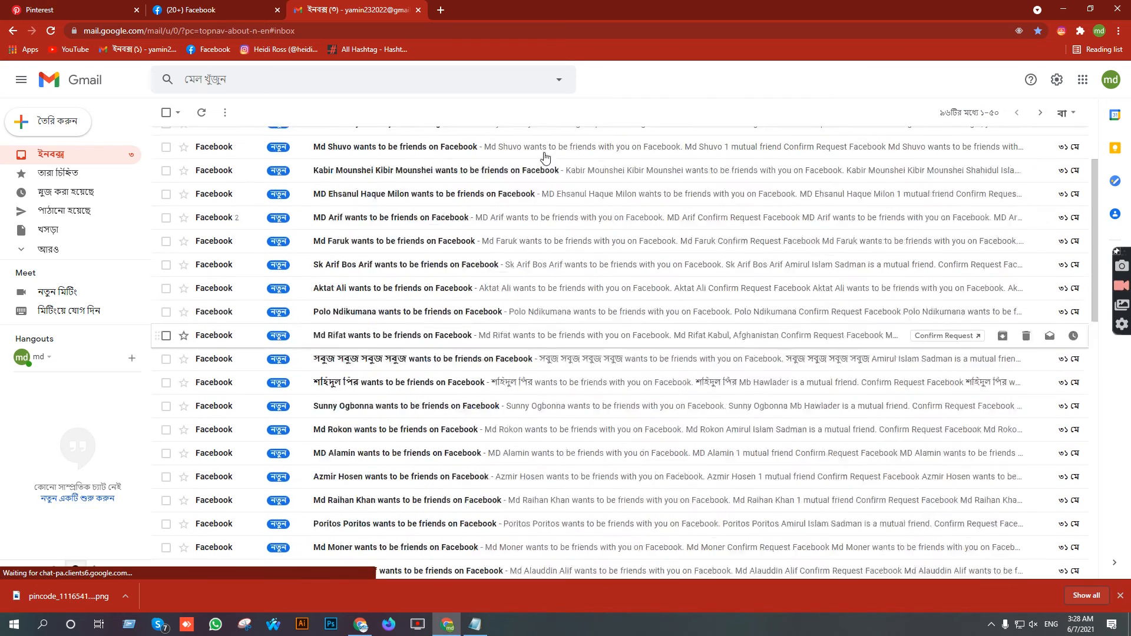
pyautogui.click(507, 152)
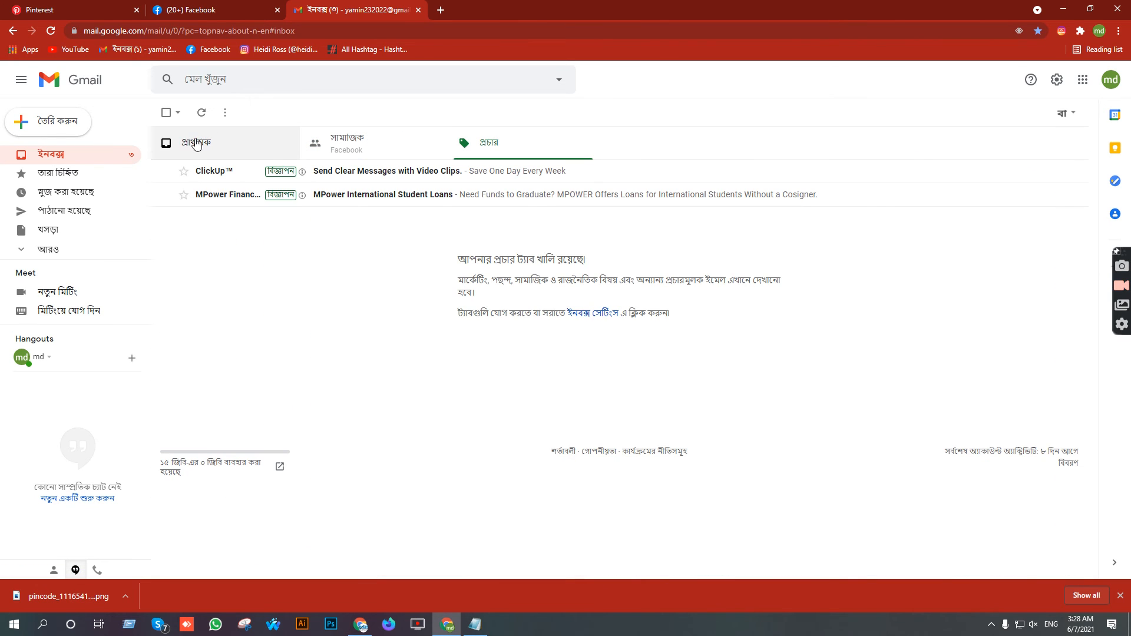
pyautogui.click(196, 143)
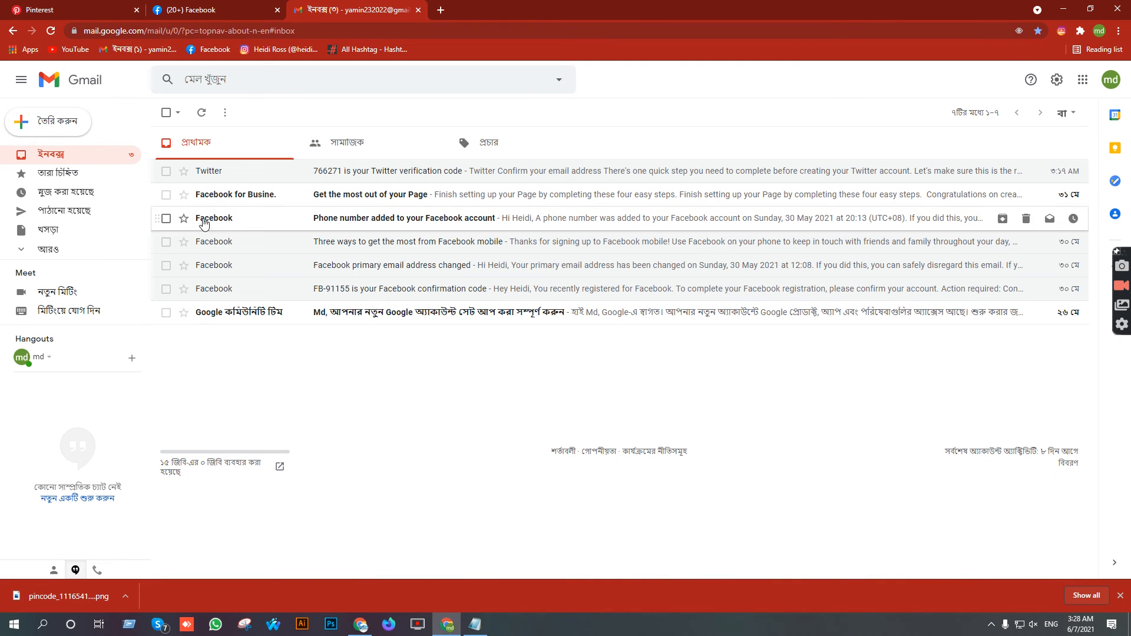
pyautogui.click(49, 254)
pyautogui.scroll(-2, 98, 258)
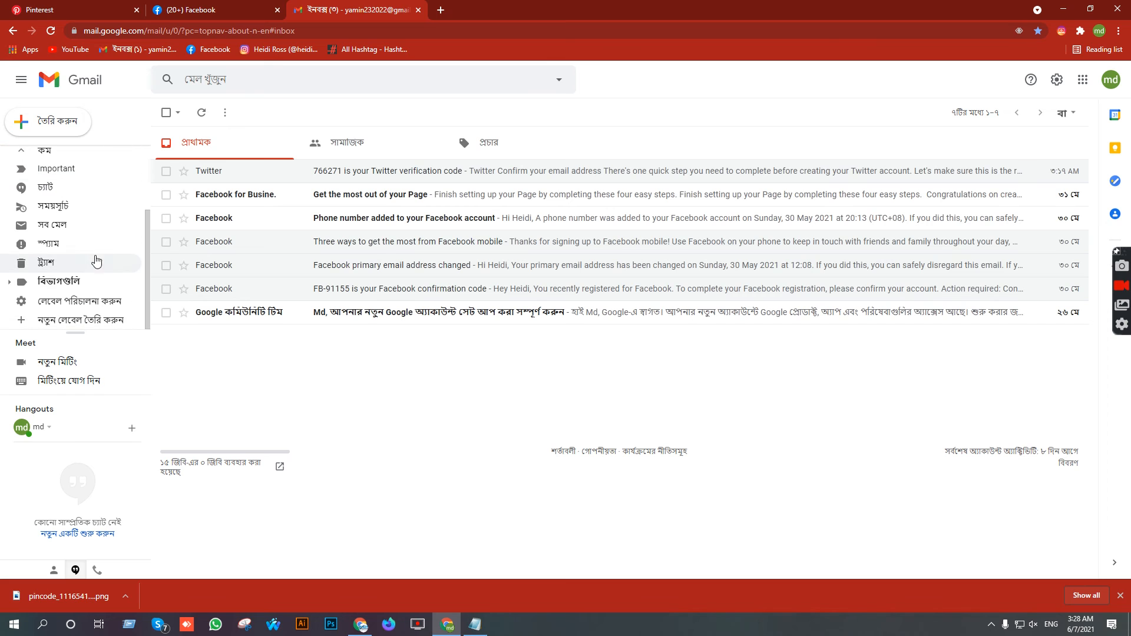
pyautogui.scroll(2, 116, 214)
pyautogui.click(88, 10)
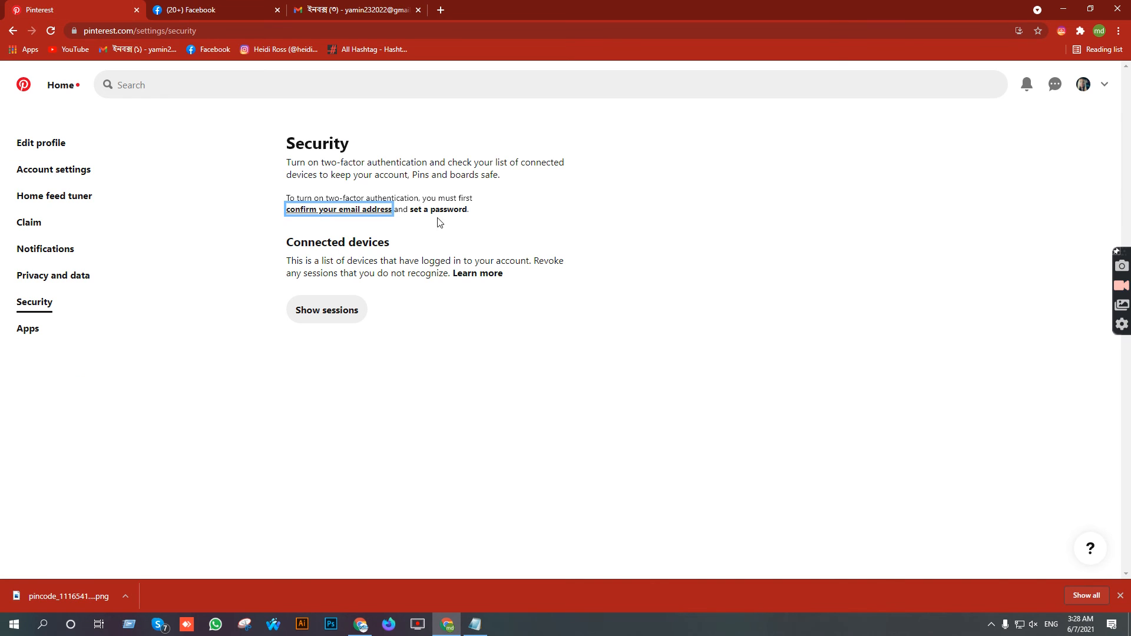
# - Request a second confirmation email, glance at Gmail, and come back to Security settings
pyautogui.click(313, 211)
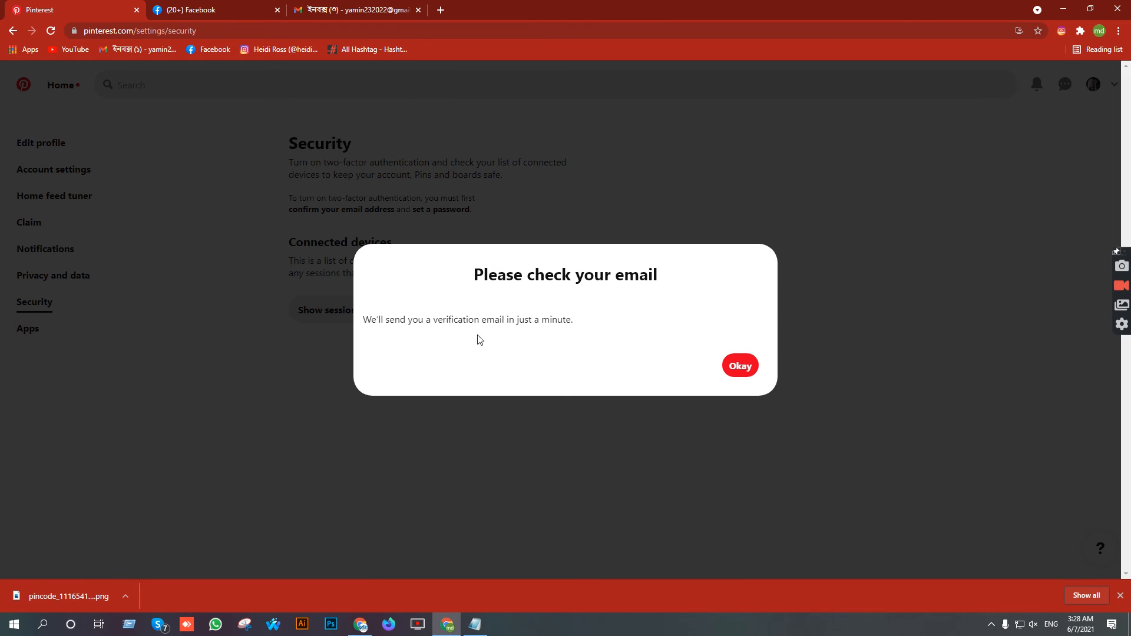
pyautogui.click(734, 367)
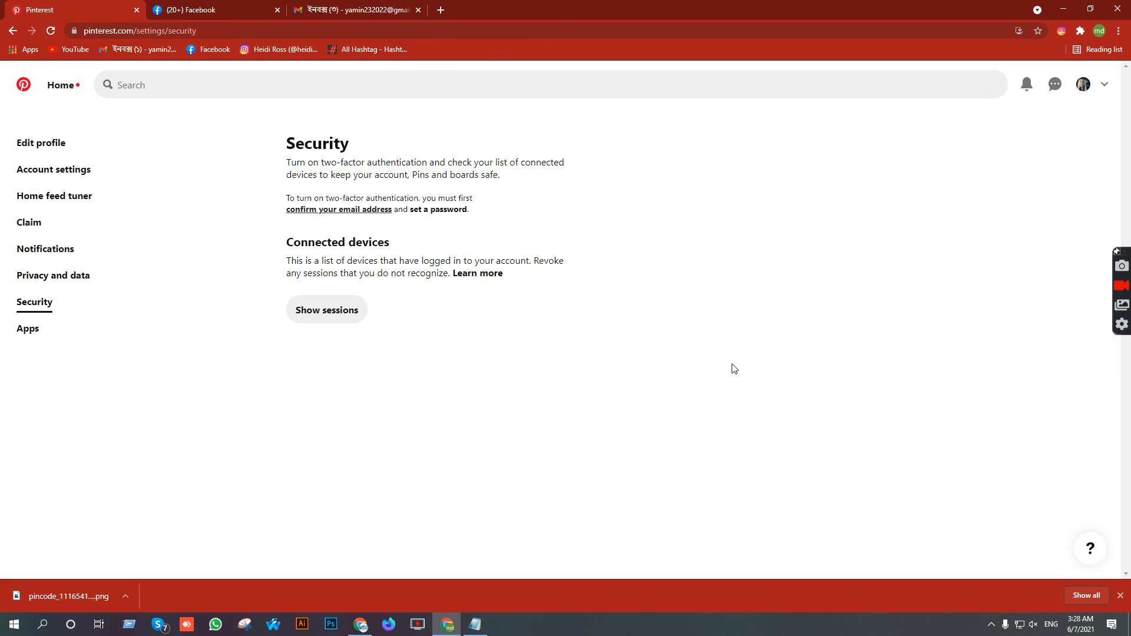
pyautogui.click(373, 8)
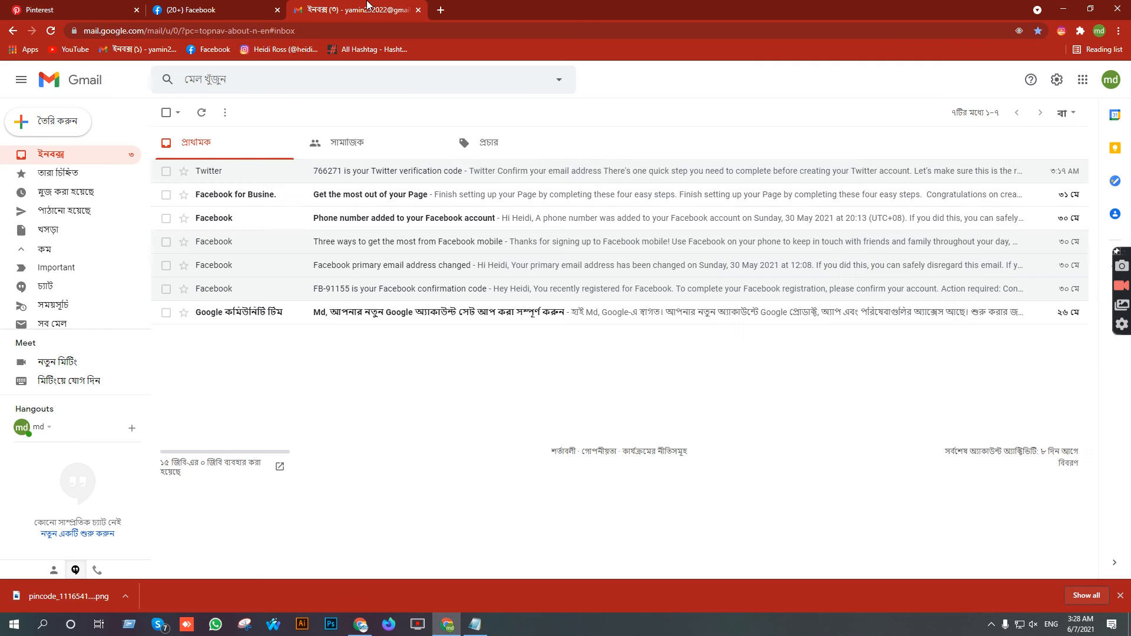
pyautogui.click(92, 5)
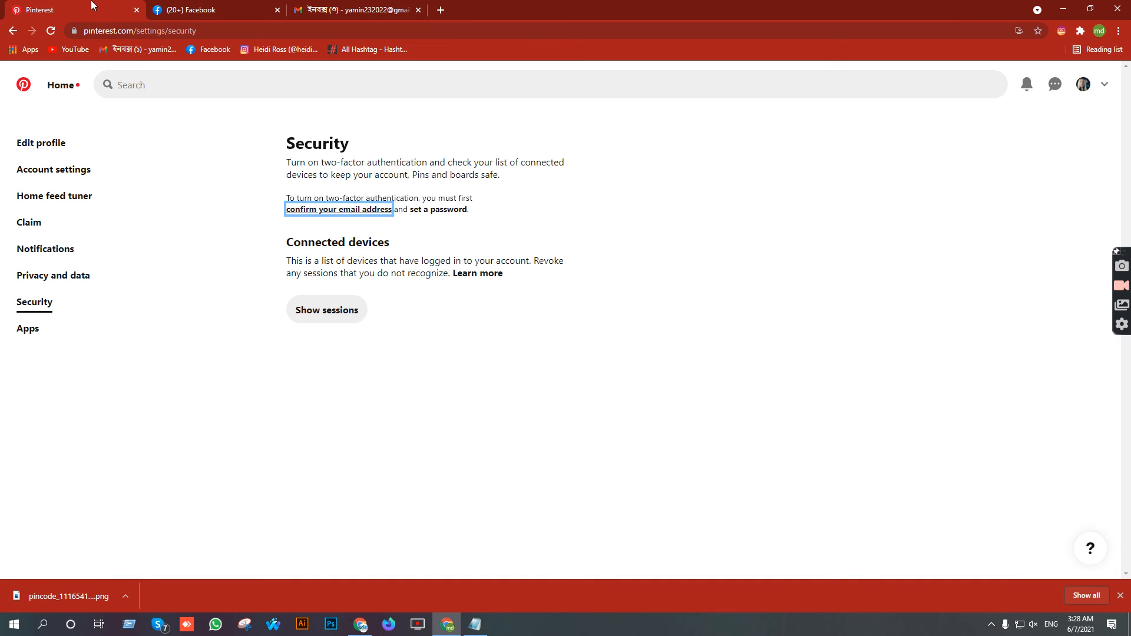
# - Move through Privacy and data and Notifications to the Claim settings
pyautogui.click(42, 278)
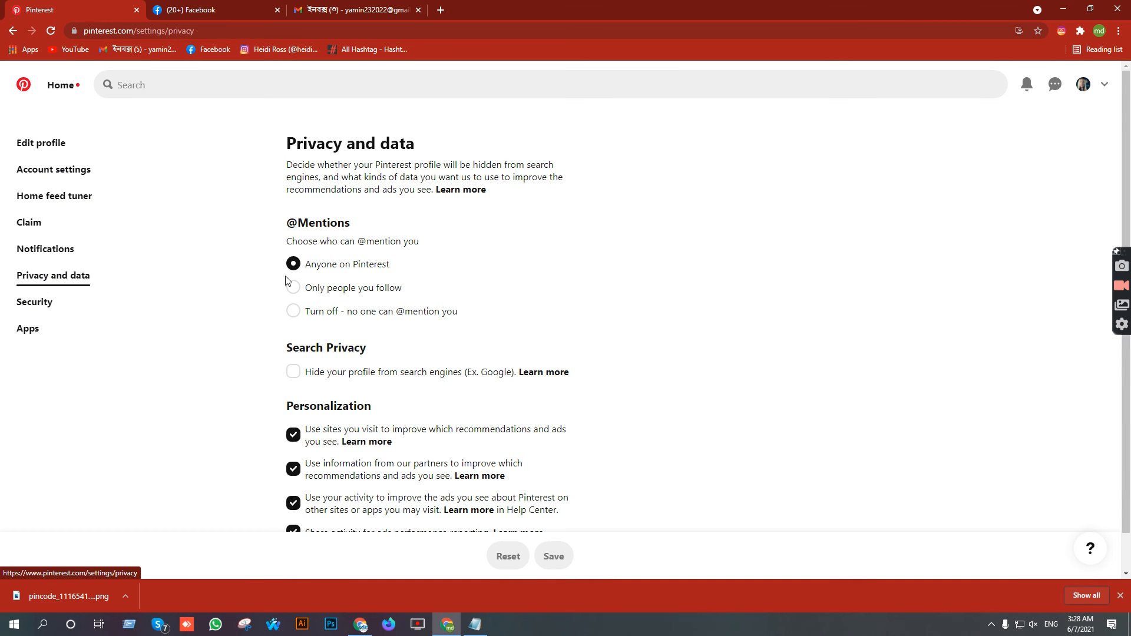
pyautogui.scroll(-1, 344, 289)
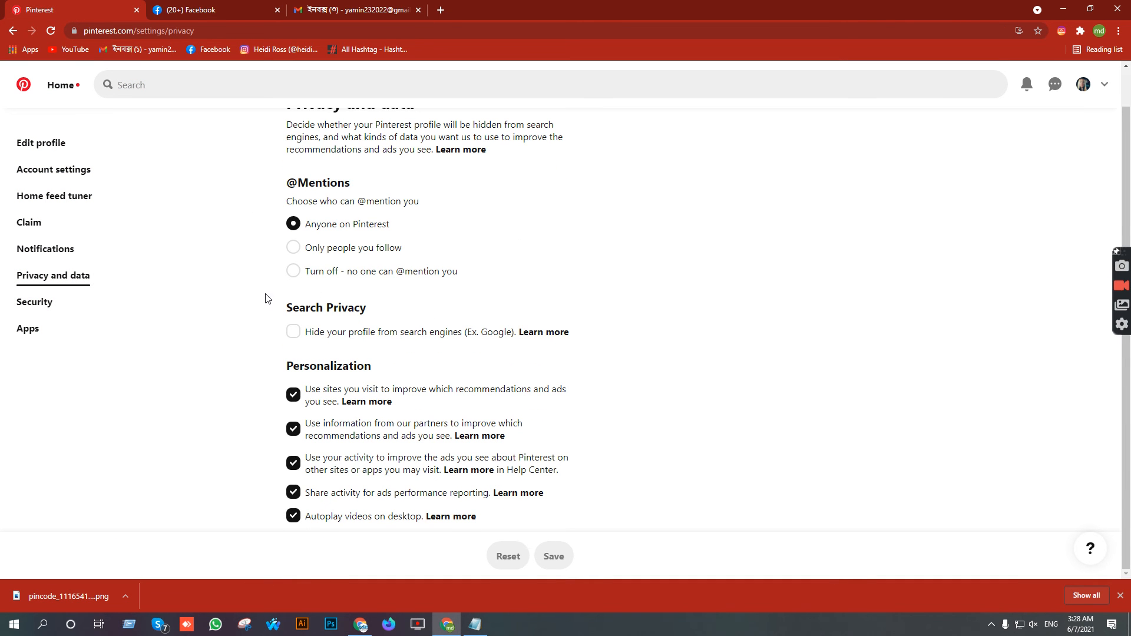
pyautogui.click(71, 261)
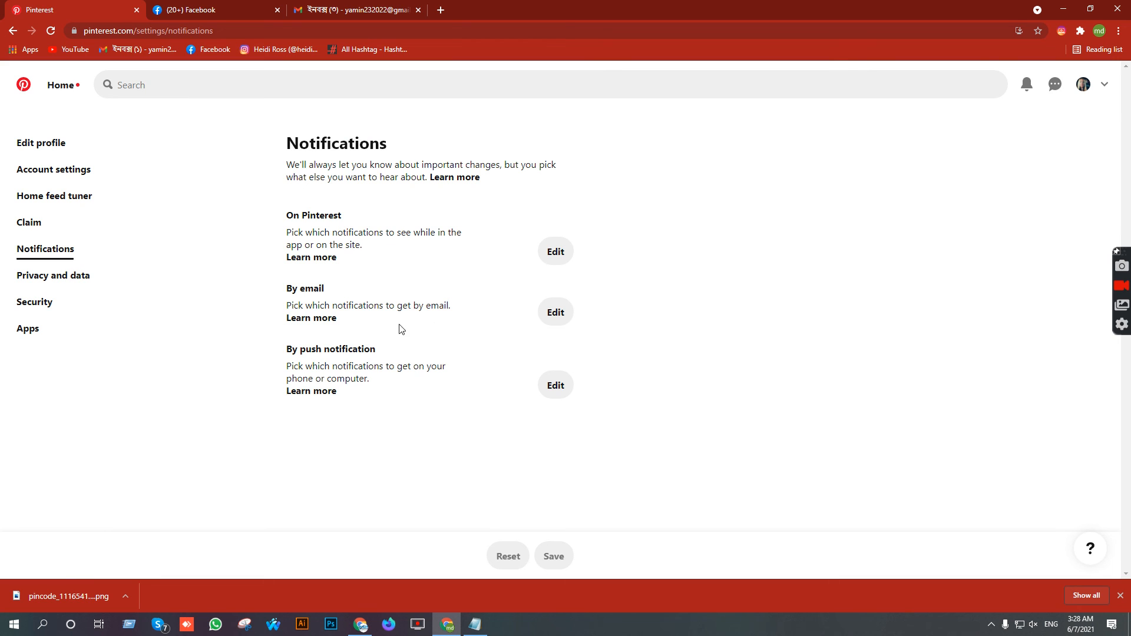
pyautogui.click(23, 227)
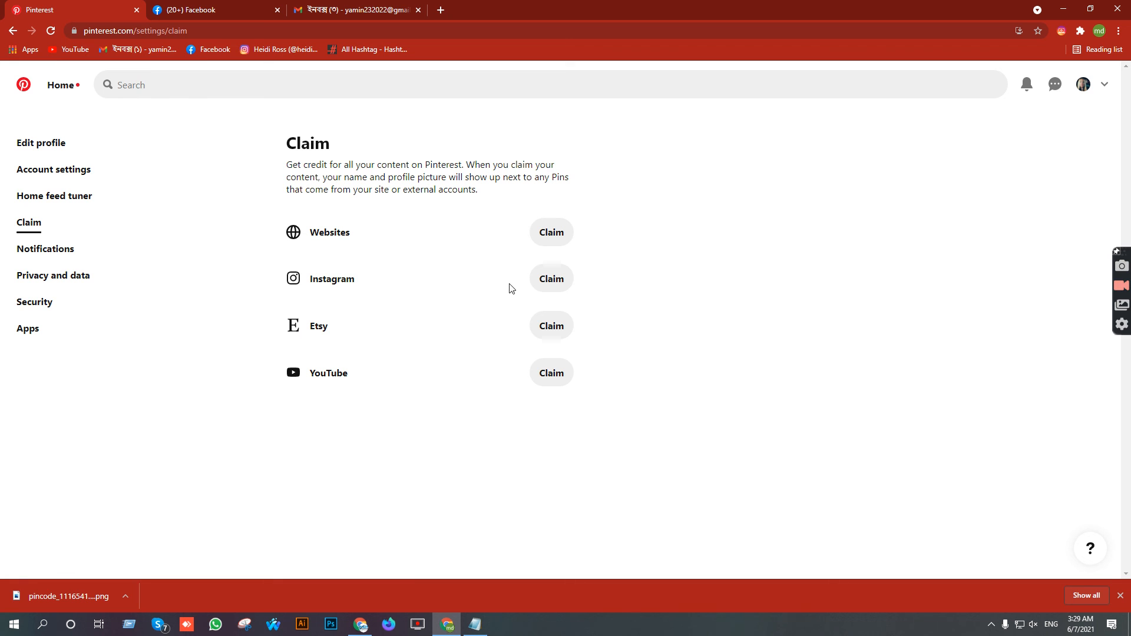
# - Check the Instagram profile in a new tab, then start claiming Instagram on Pinterest
pyautogui.hotkey('ctrl', 't')
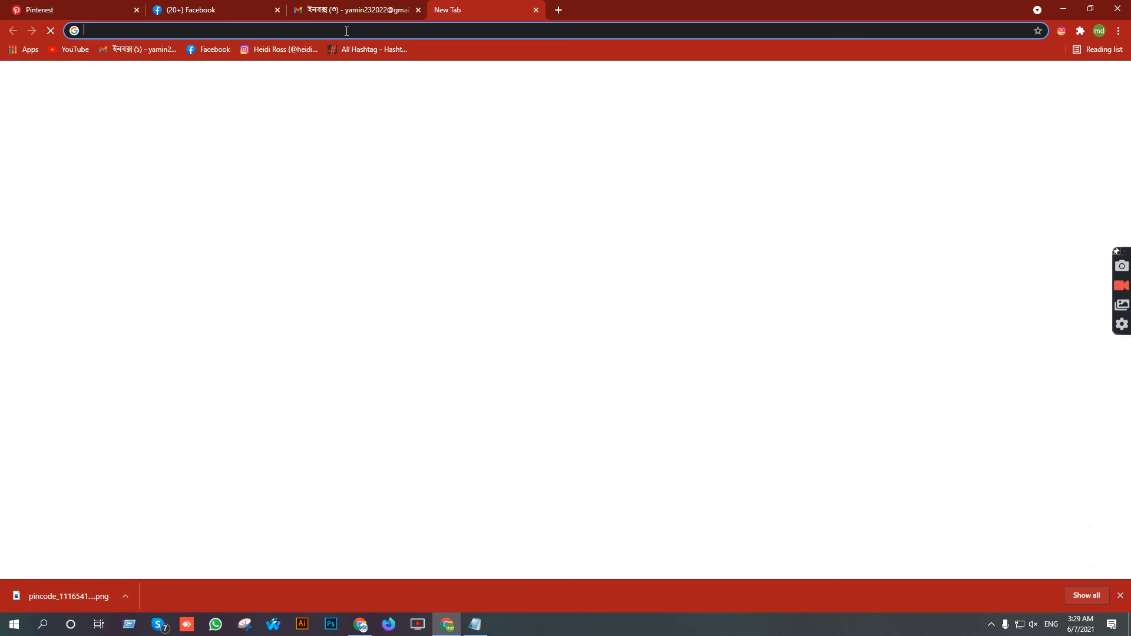
pyautogui.click(288, 52)
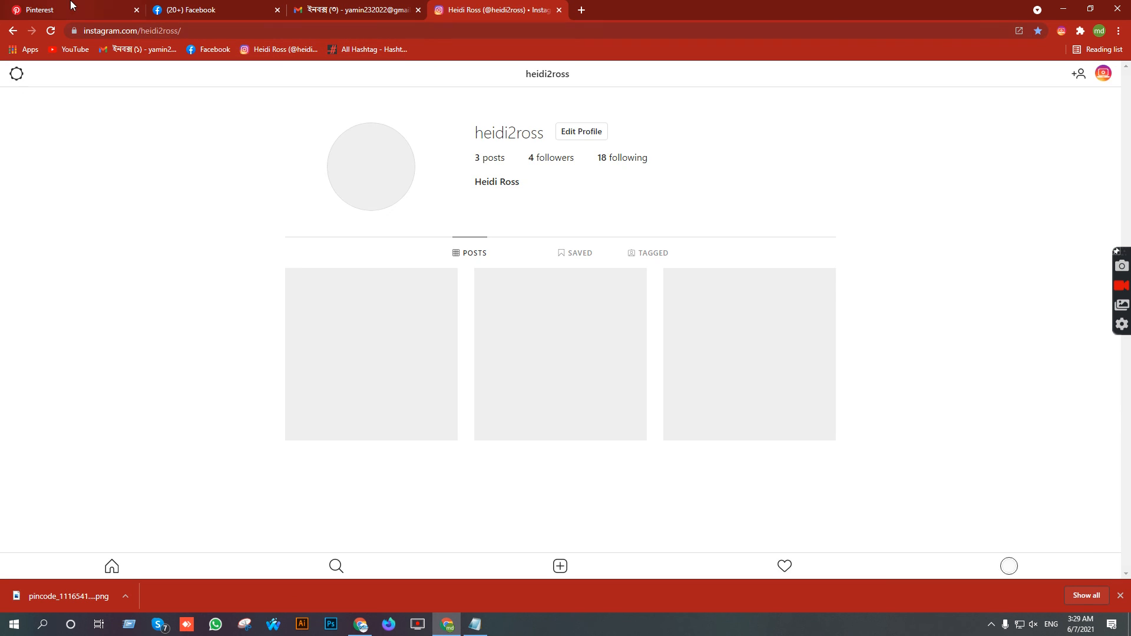
pyautogui.click(69, 7)
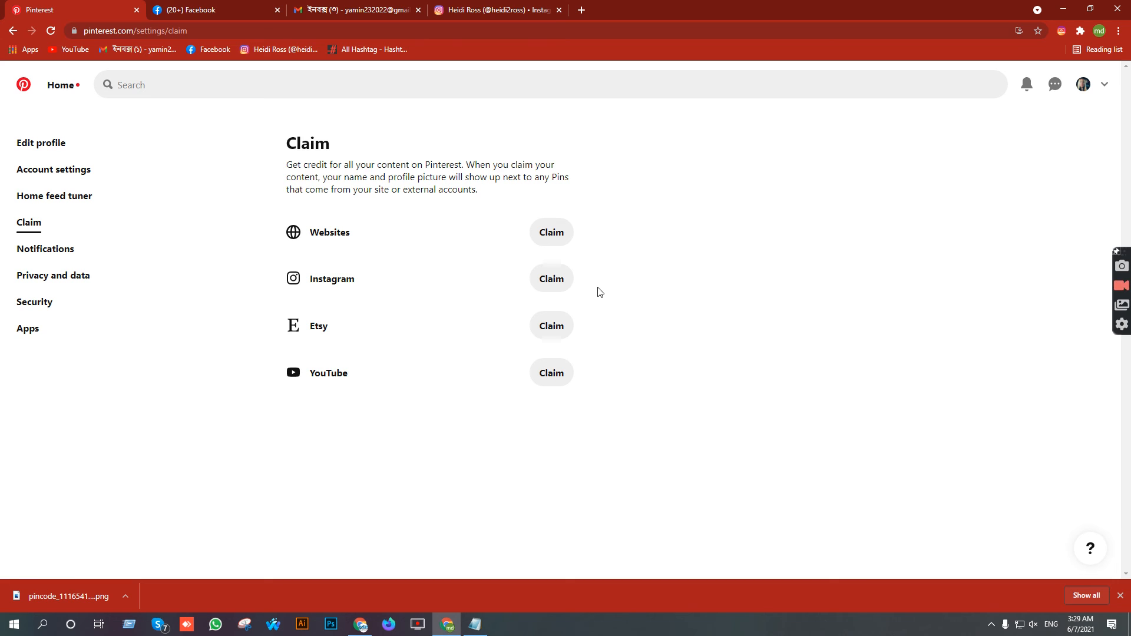
pyautogui.click(547, 280)
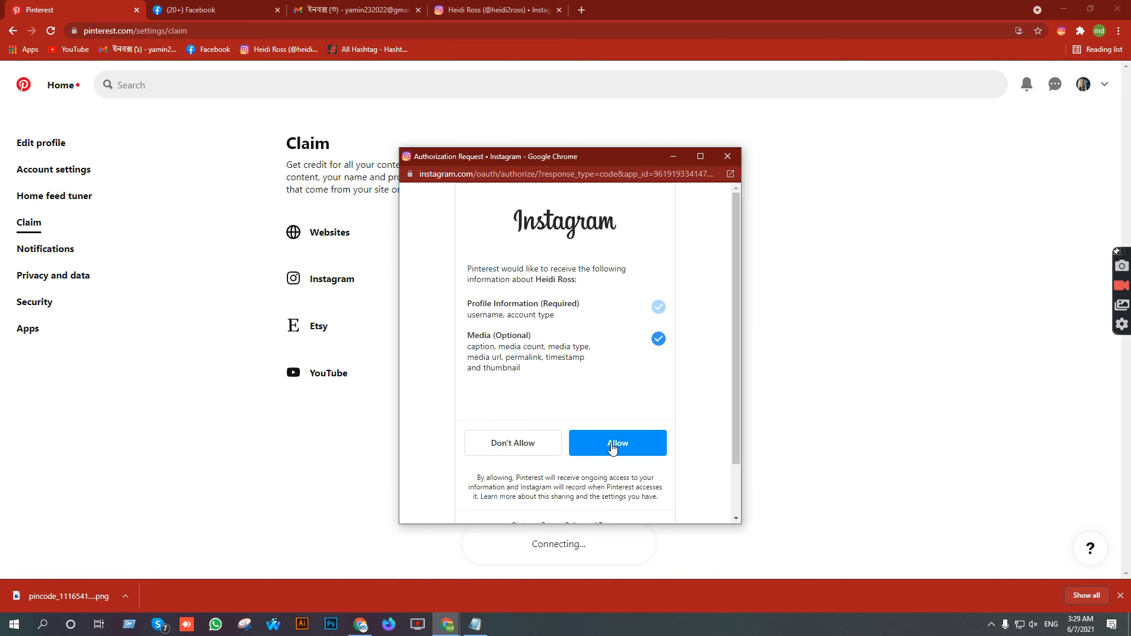
# - Allow Pinterest access to the Instagram account, then go to the Home feed tuner
pyautogui.click(613, 446)
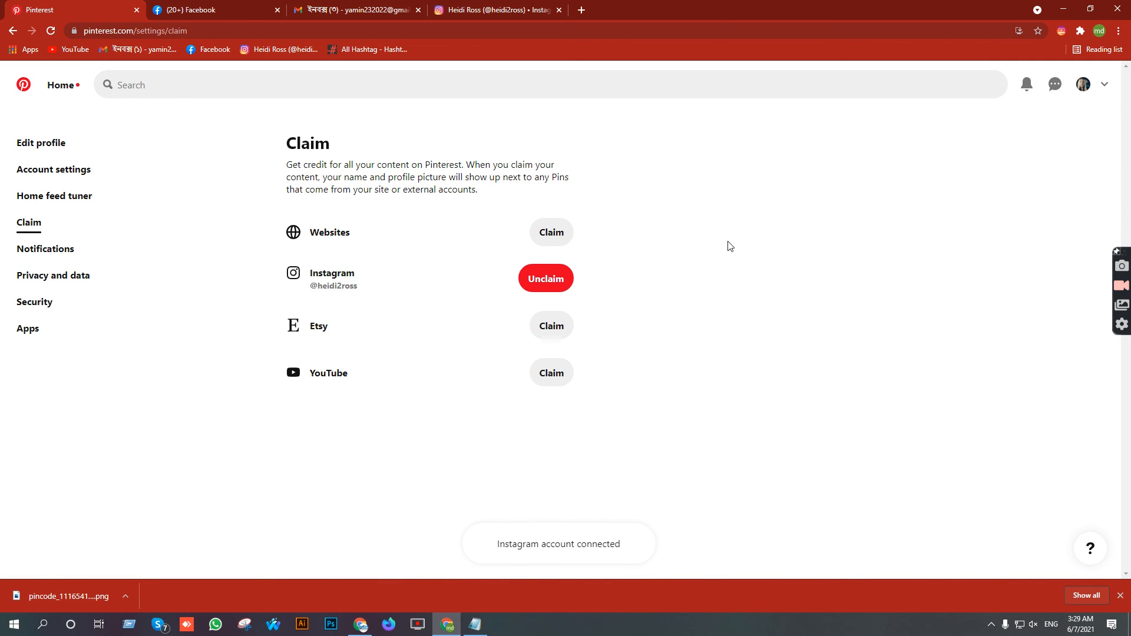
pyautogui.click(46, 201)
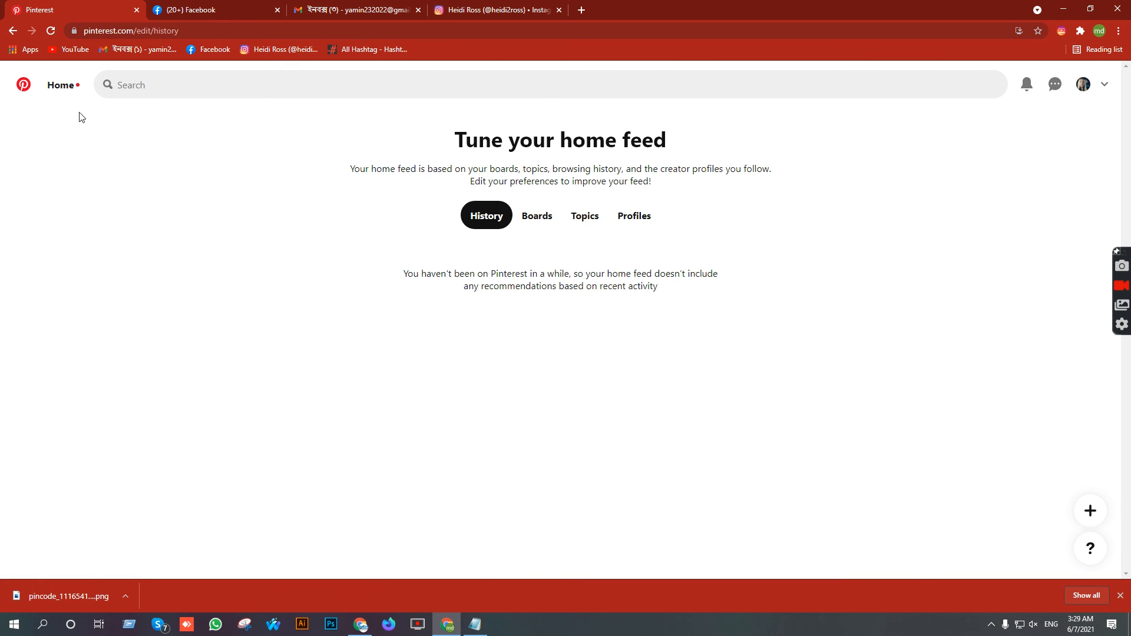
# - Open the home feed and scroll through the workout, drawing, skincare and outfit pins
pyautogui.click(57, 89)
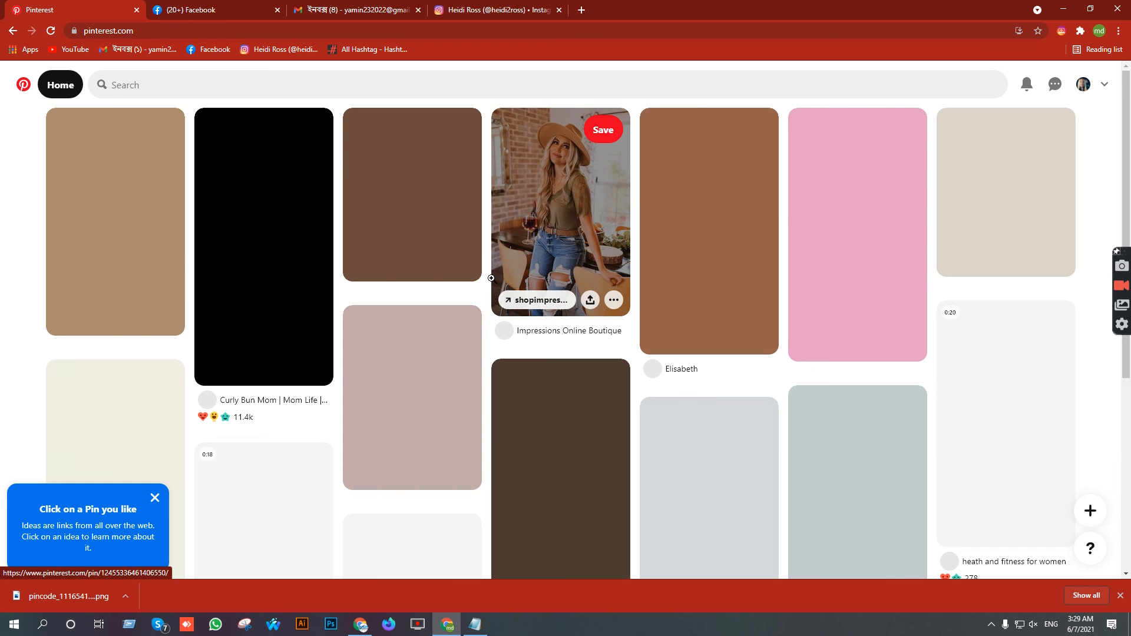
pyautogui.scroll(-15, 492, 278)
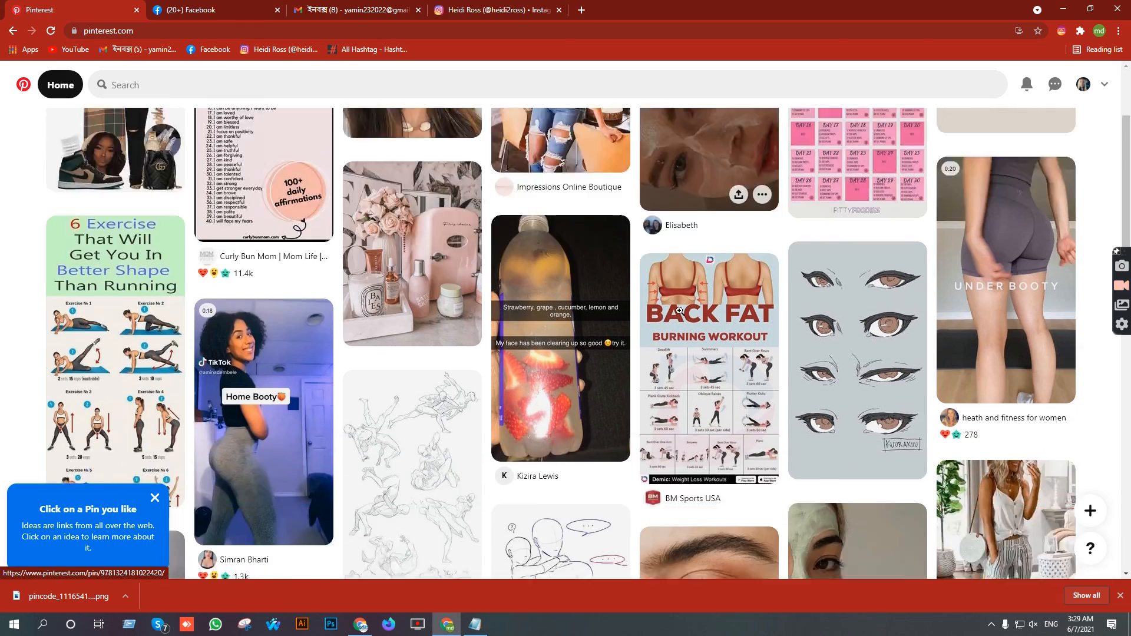
pyautogui.scroll(-20, 681, 320)
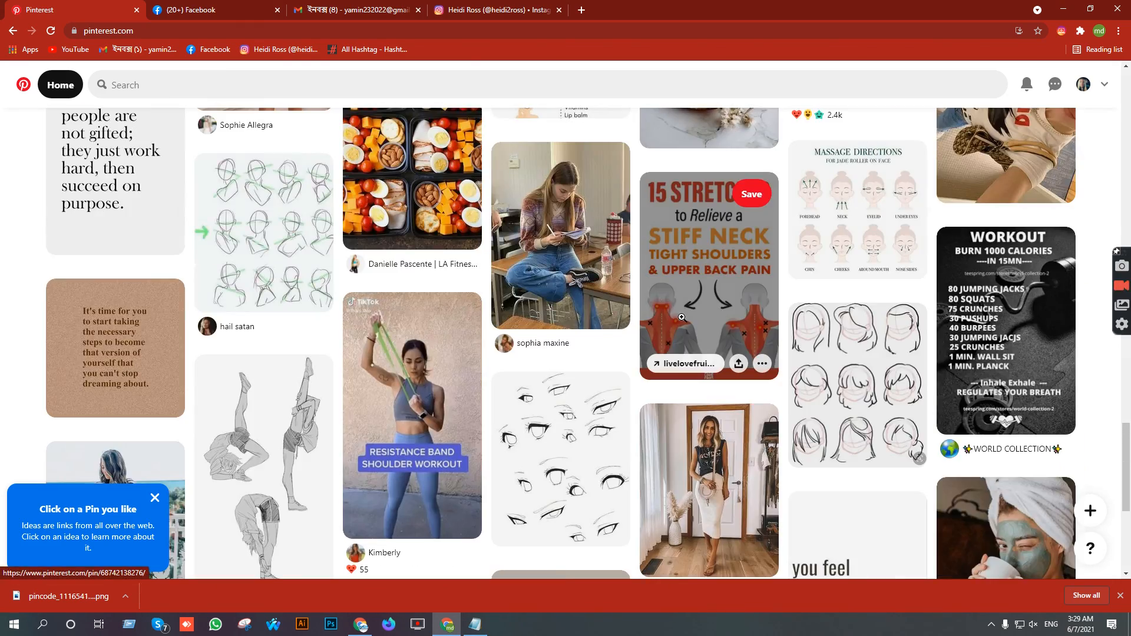
pyautogui.scroll(-8, 682, 318)
pyautogui.scroll(-10, 682, 318)
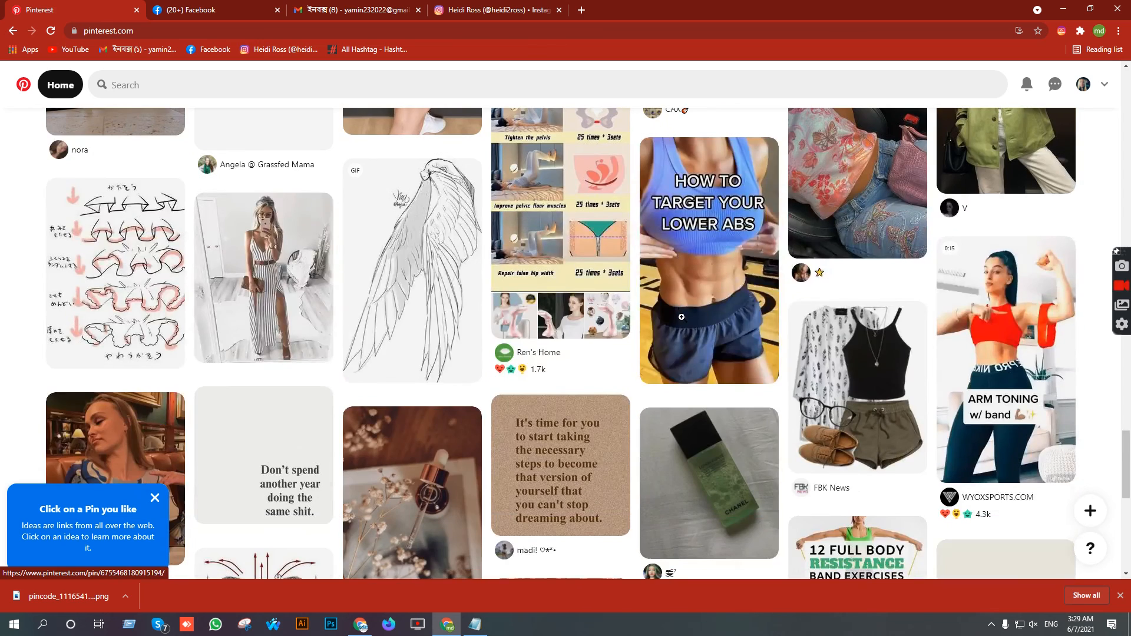